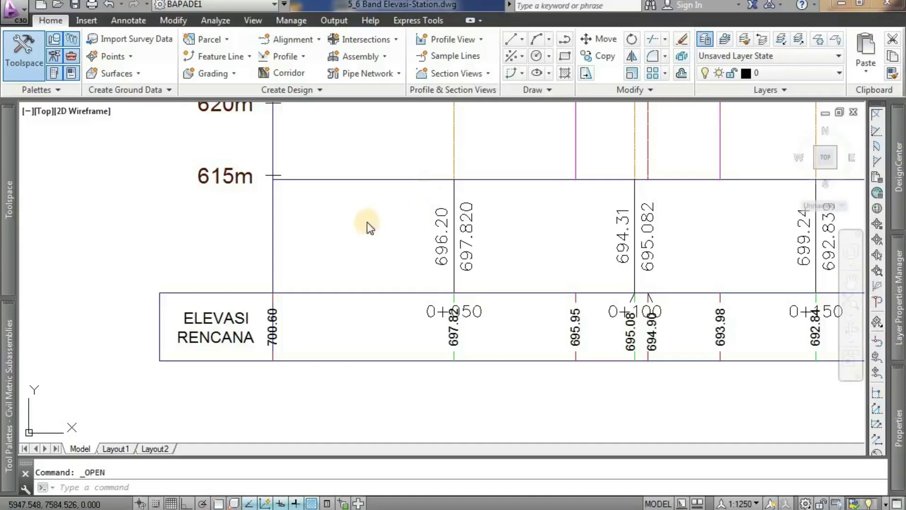
Step: Examine the Elevations and Stations band and the ELEVASI RENCANA band beneath the profile view
scroll(364, 226, down, 3)
middle_drag(402, 216, 364, 259)
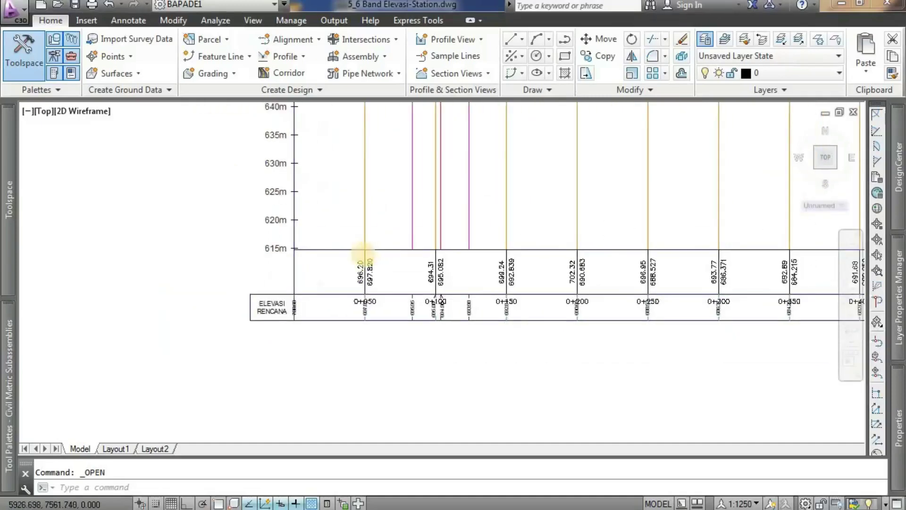
scroll(314, 281, up, 4)
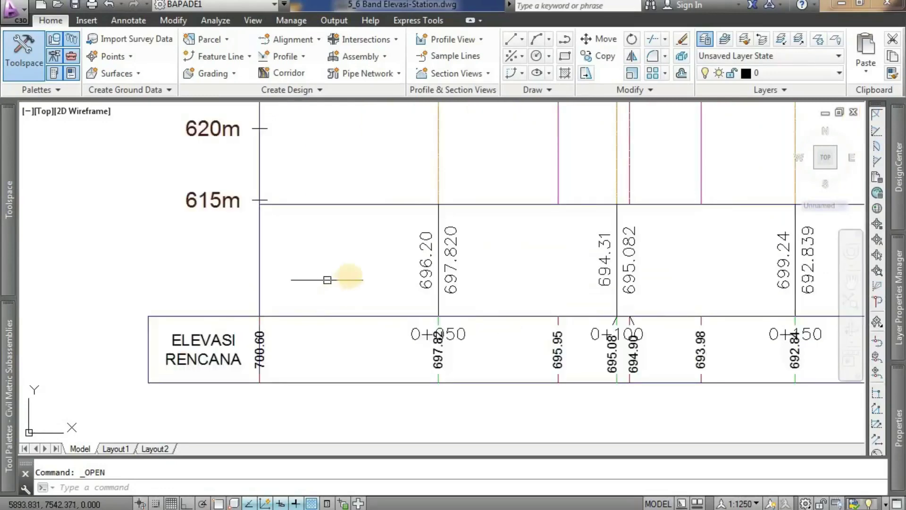
scroll(350, 274, down, 4)
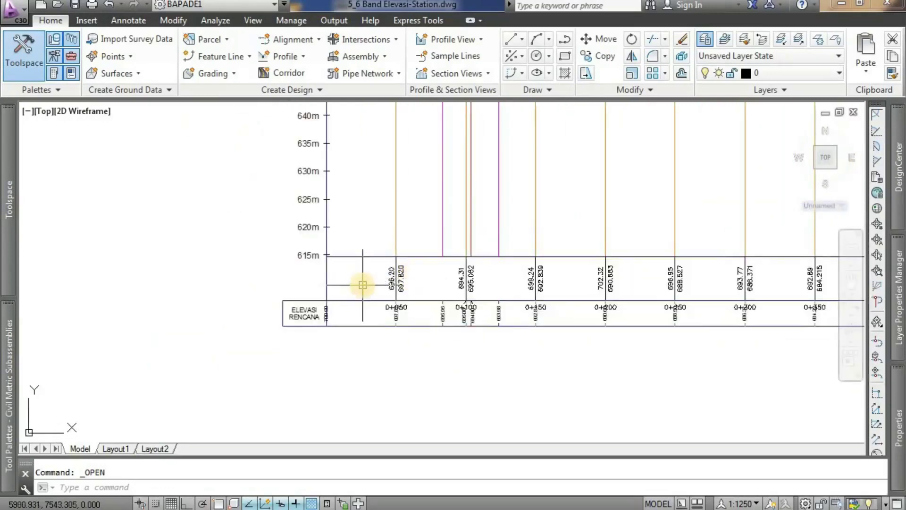
scroll(363, 285, up, 2)
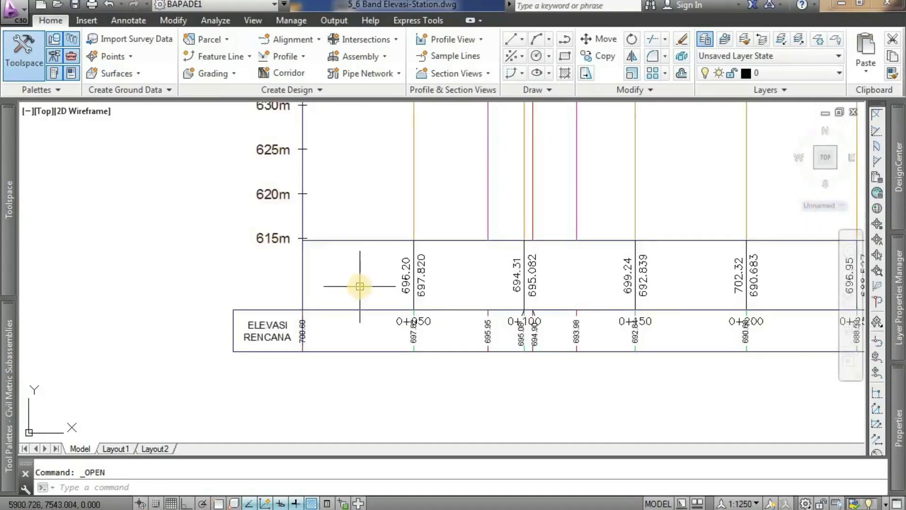
scroll(360, 287, down, 4)
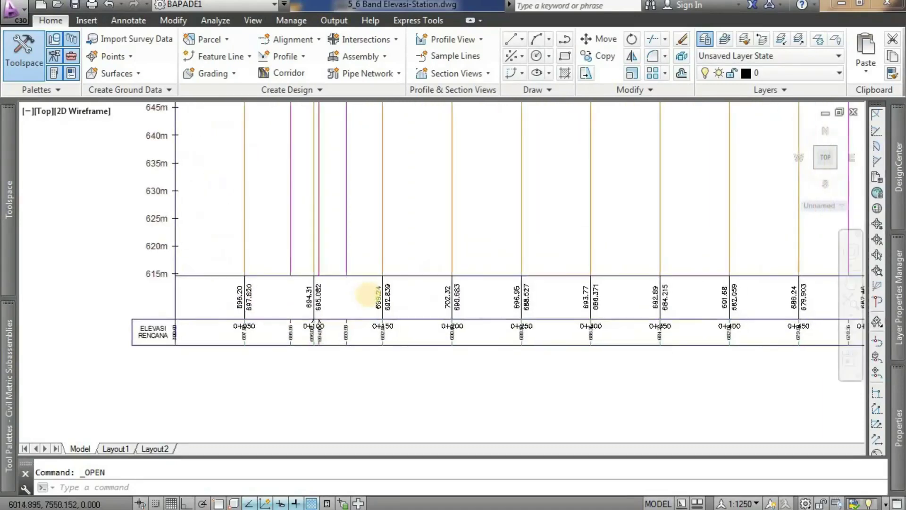
scroll(399, 304, down, 1)
scroll(370, 293, up, 1)
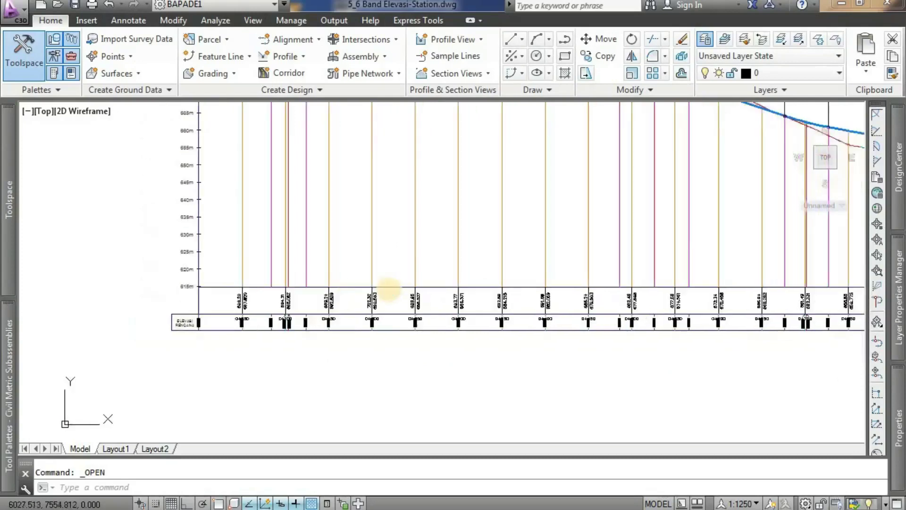
scroll(295, 317, up, 2)
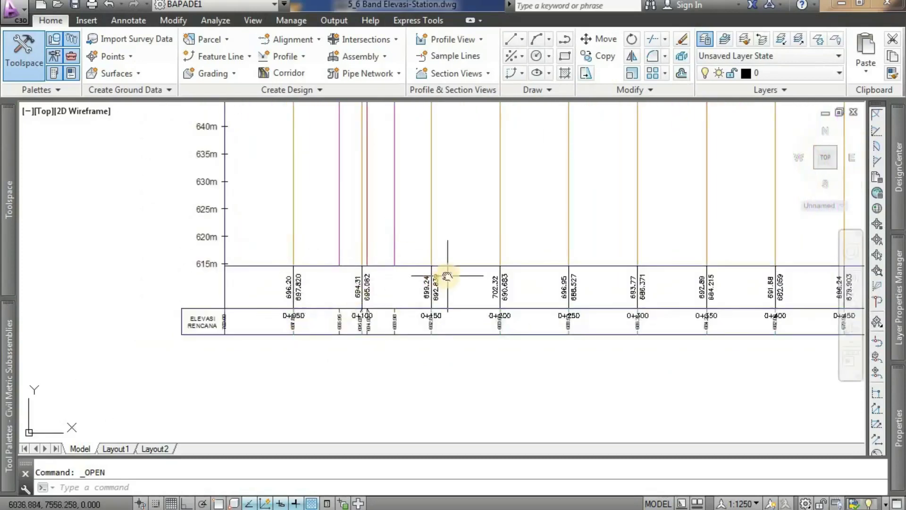
middle_drag(374, 287, 329, 298)
middle_drag(249, 296, 292, 285)
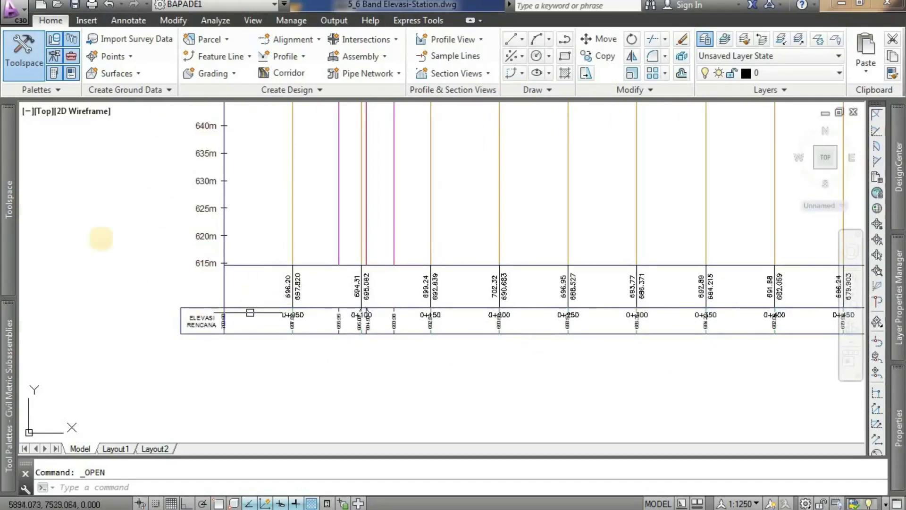
Step: Remove the Elevations and Stations band from the profile view's bottom bands, keeping only ELEV RENCANA
click(180, 310)
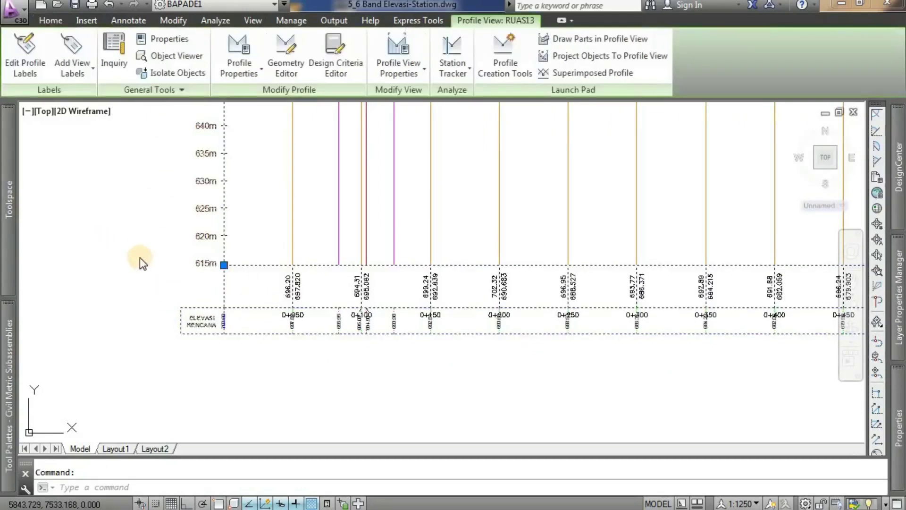
right_click(118, 253)
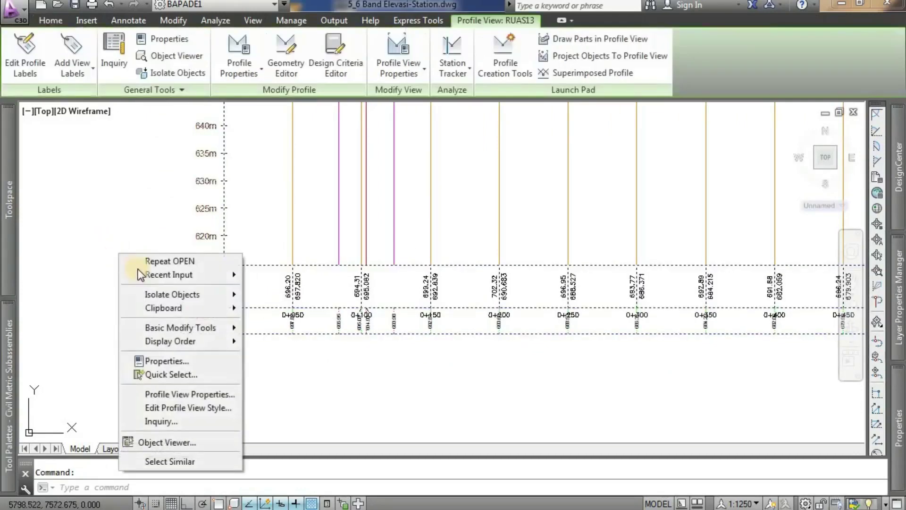
click(226, 394)
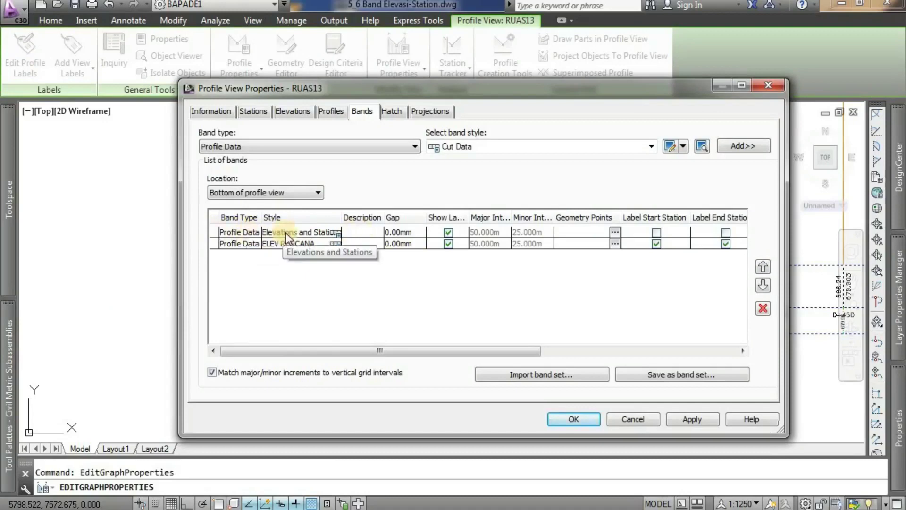
click(248, 233)
drag(460, 354, 665, 352)
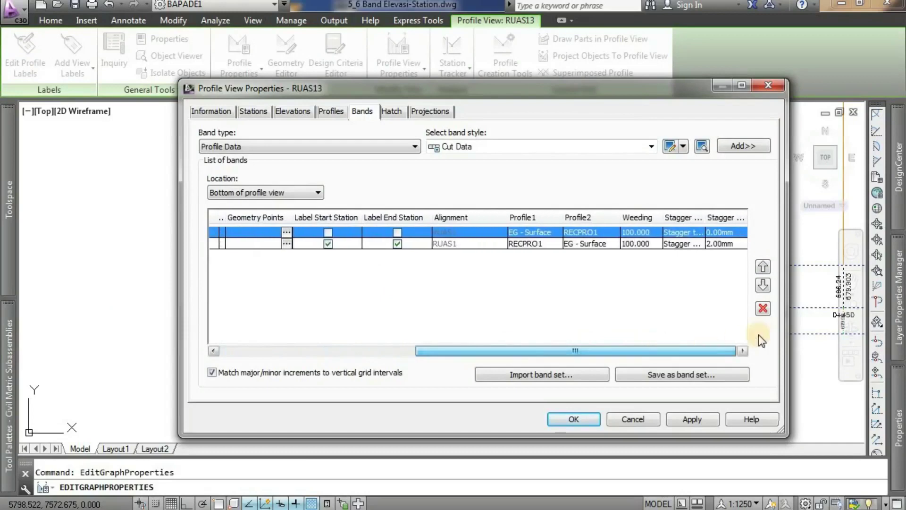
click(764, 309)
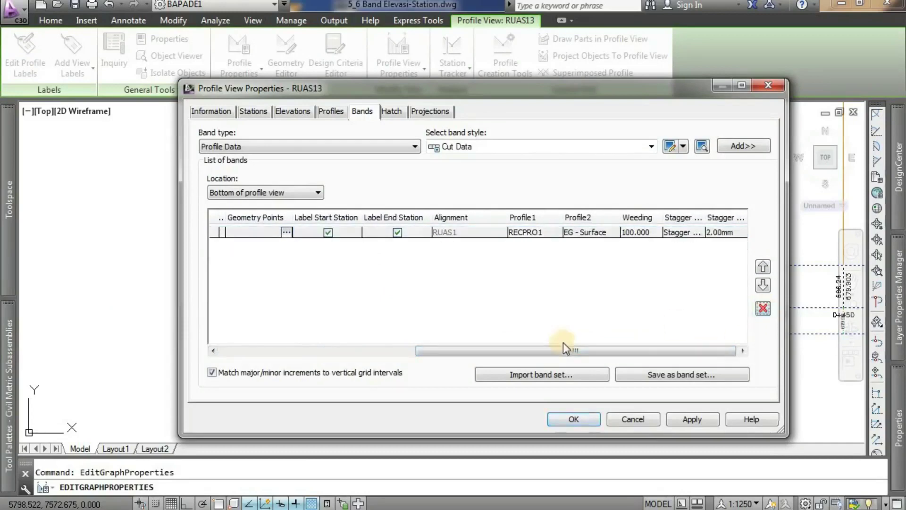
drag(517, 351, 339, 361)
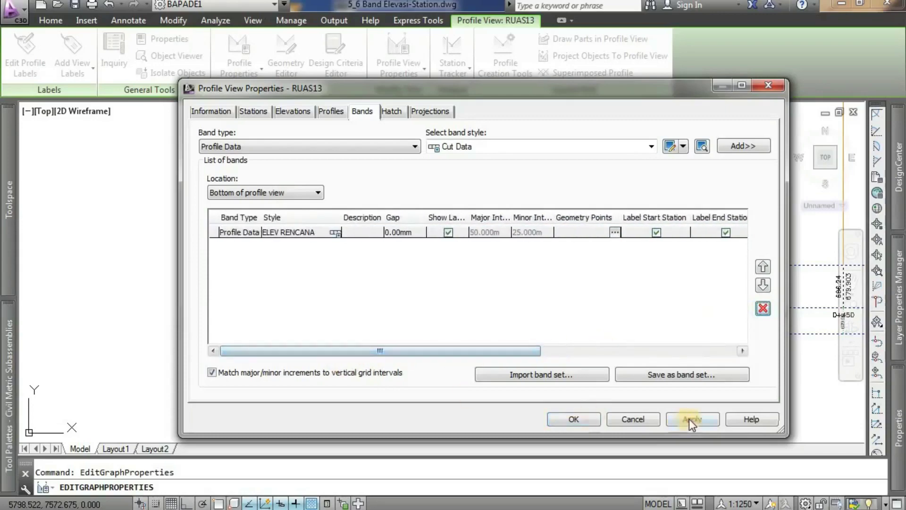
click(690, 419)
click(584, 420)
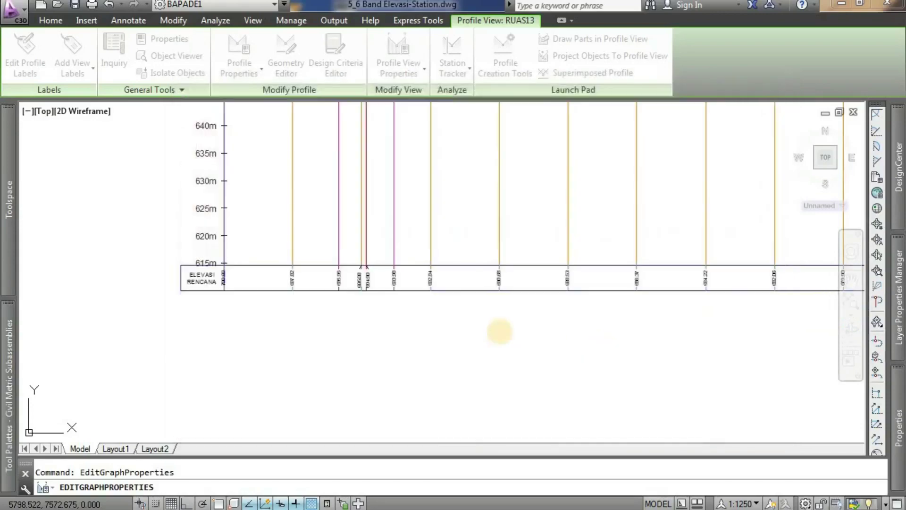
Step: Examine the ELEVASI RENCANA band's title box, first elevation labels and tick marks below the profile view
middle_drag(489, 272, 444, 310)
scroll(443, 309, down, 2)
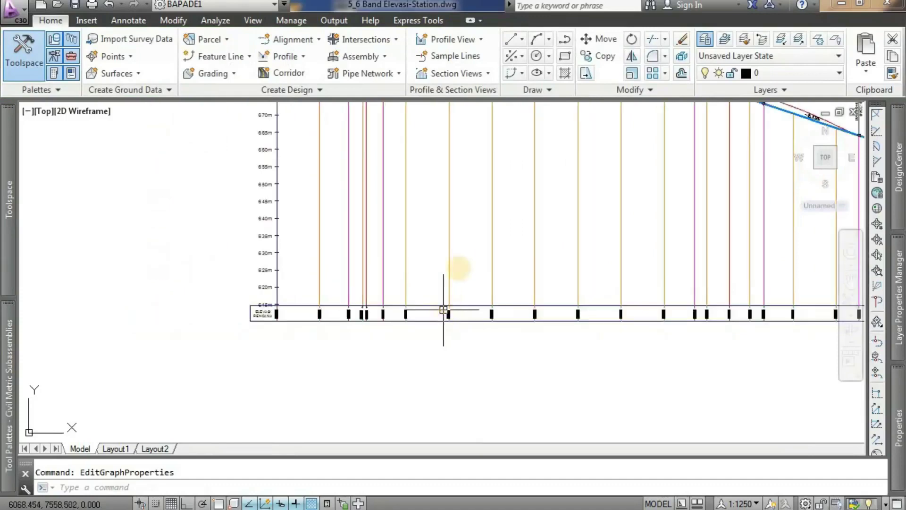
middle_drag(459, 268, 470, 254)
scroll(270, 296, up, 5)
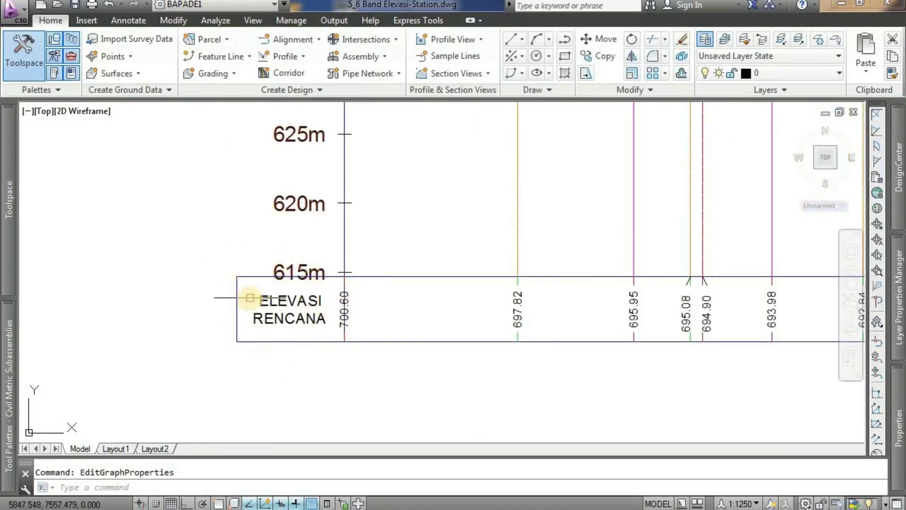
middle_drag(338, 319, 322, 320)
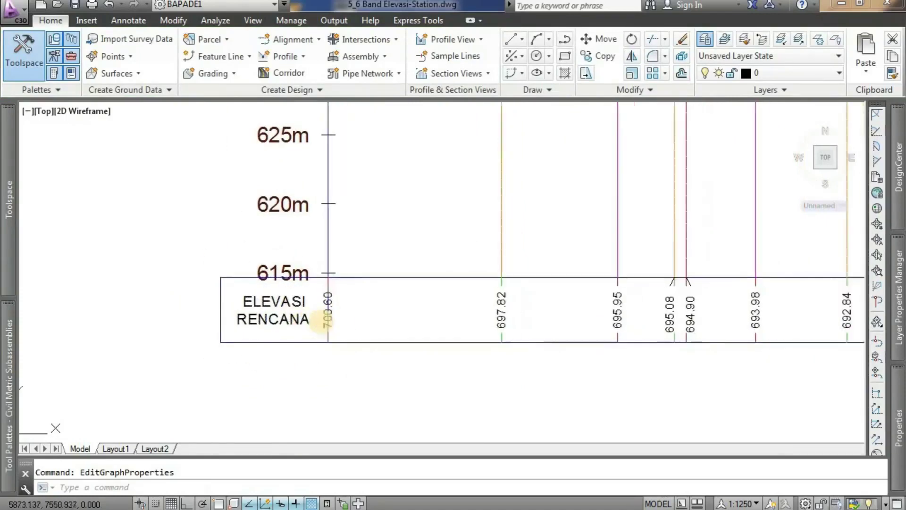
middle_drag(395, 322, 382, 323)
scroll(488, 335, up, 4)
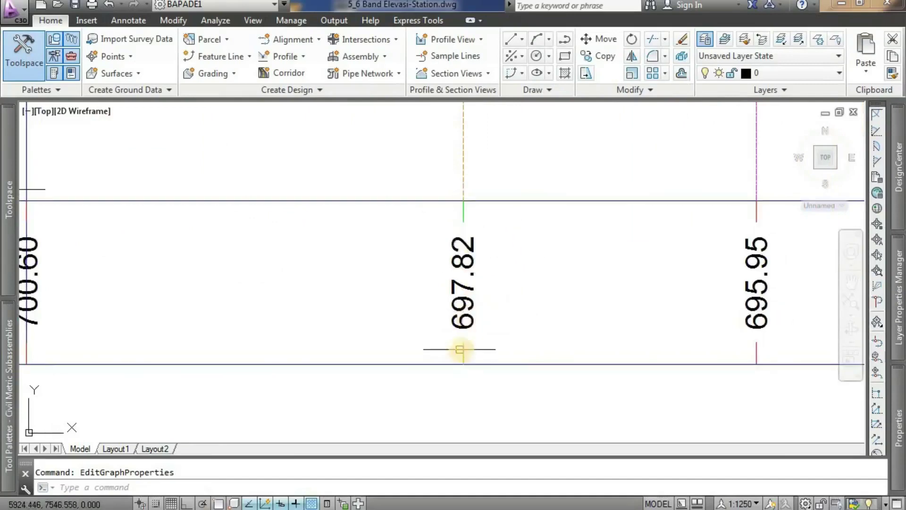
scroll(457, 347, down, 5)
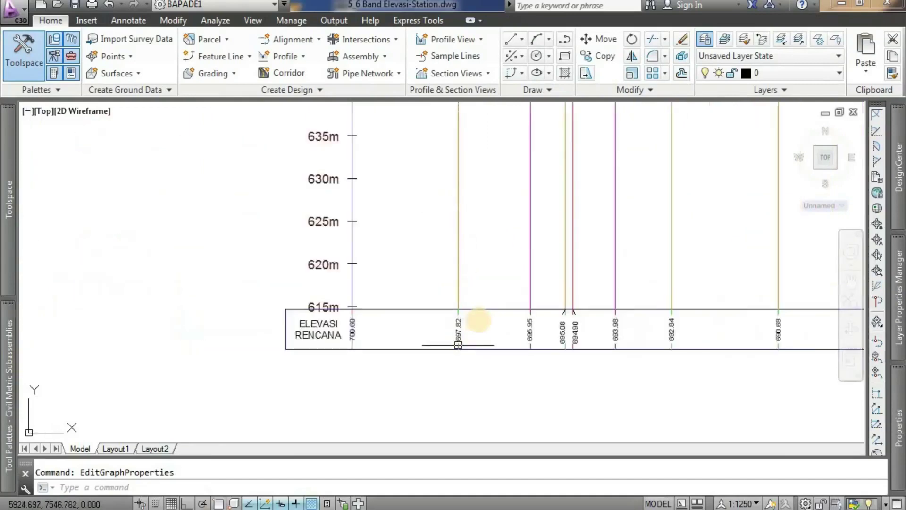
Step: Examine the band's elevation labels along the stations, including the staggered pair 695.08 and 694.90
scroll(427, 343, up, 1)
scroll(417, 345, down, 1)
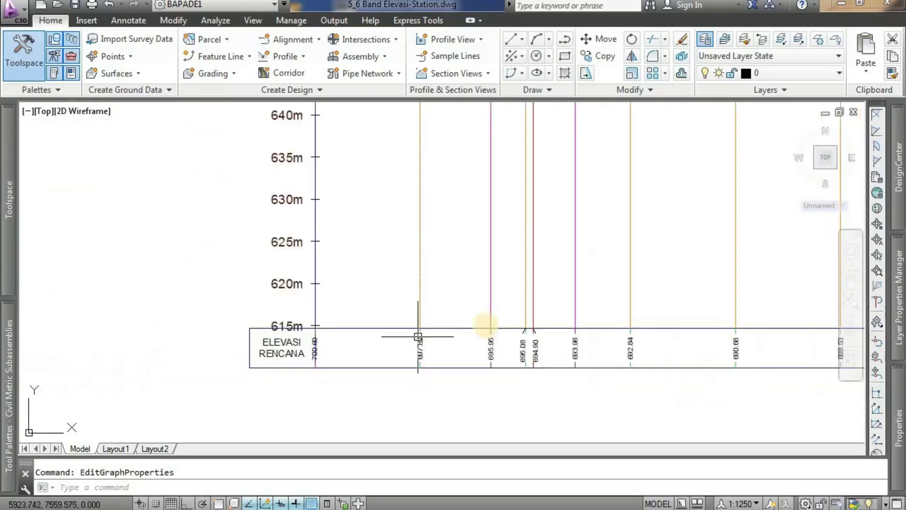
scroll(474, 359, down, 2)
scroll(474, 358, up, 8)
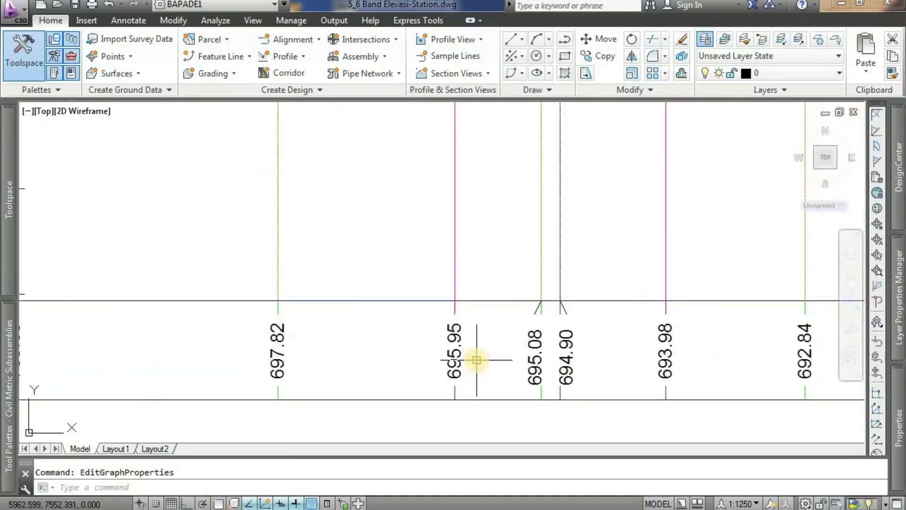
scroll(449, 329, down, 4)
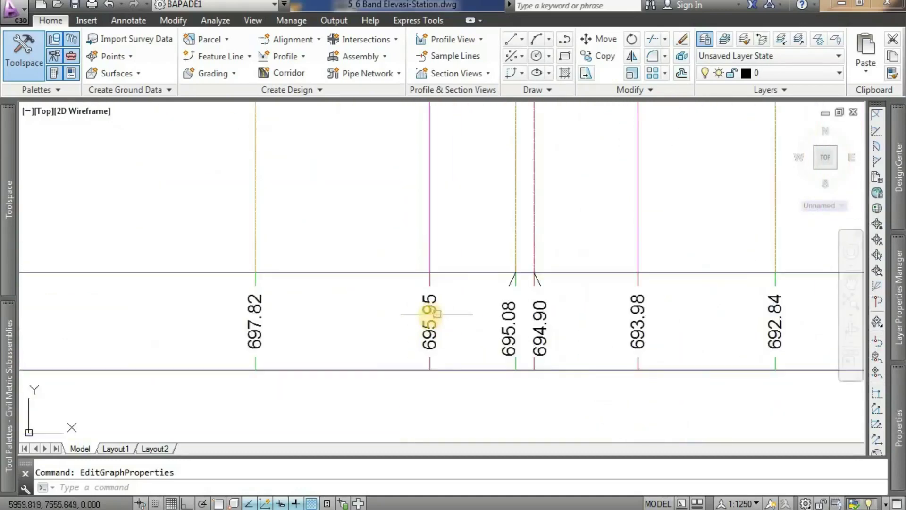
scroll(428, 286, up, 2)
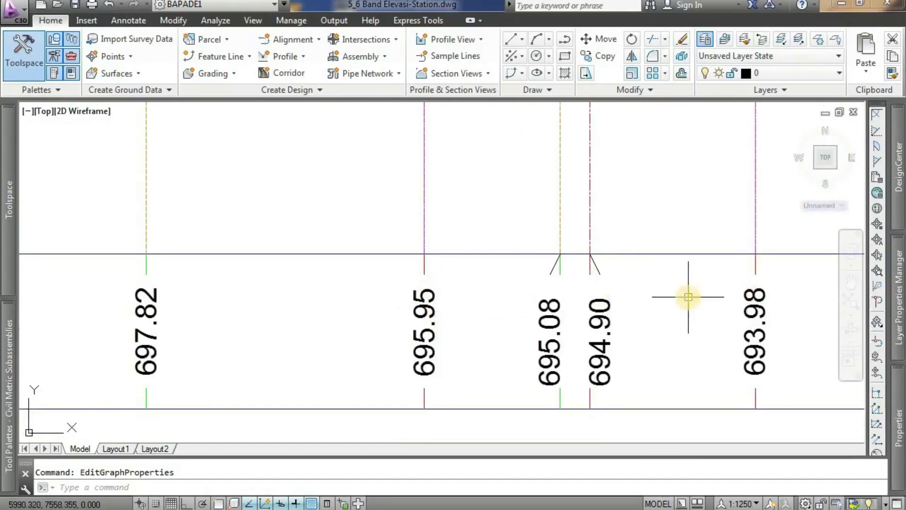
scroll(547, 304, up, 3)
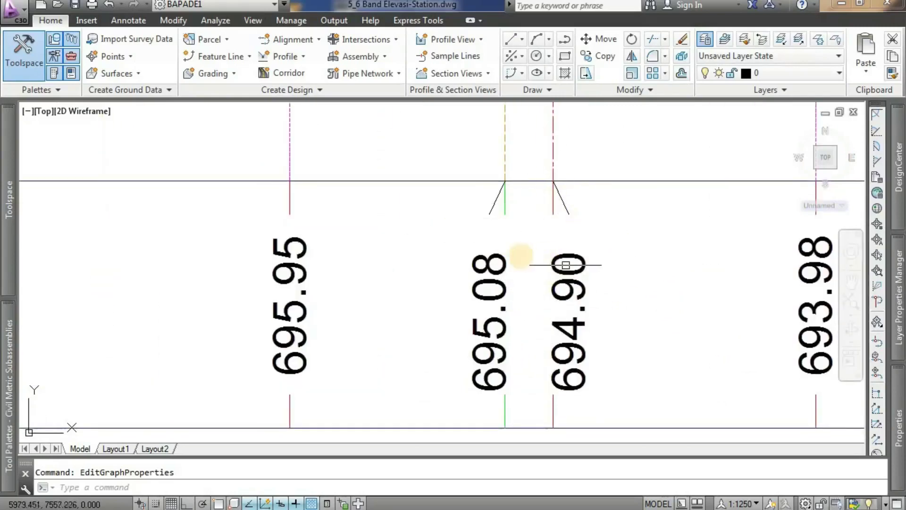
scroll(543, 286, down, 6)
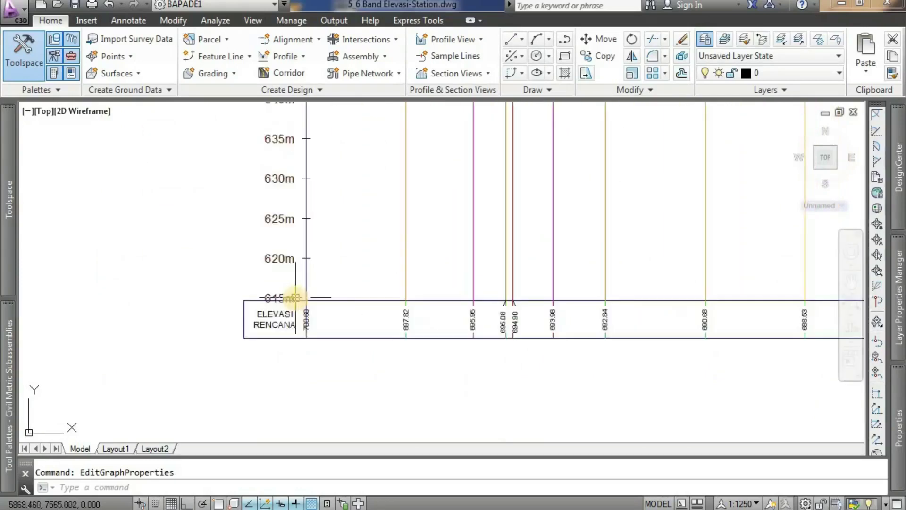
scroll(263, 302, up, 2)
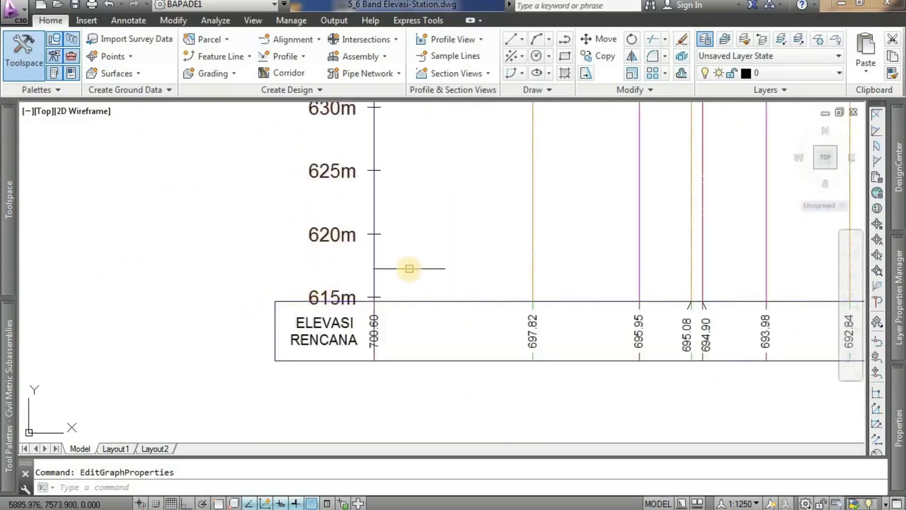
mouse_move(409, 269)
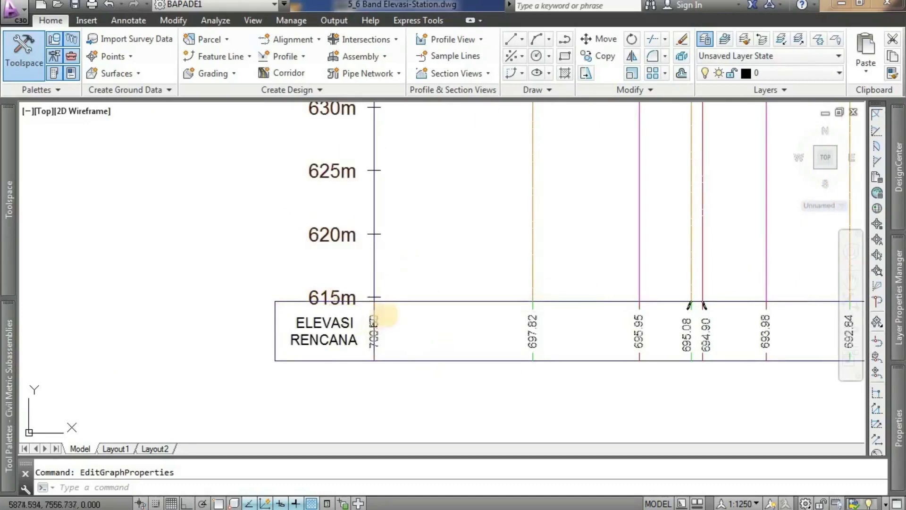
click(384, 301)
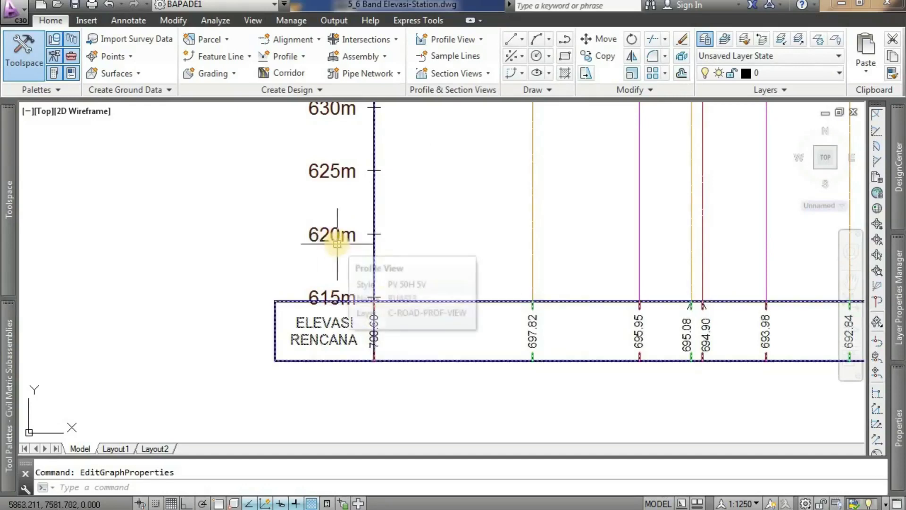
key(Escape)
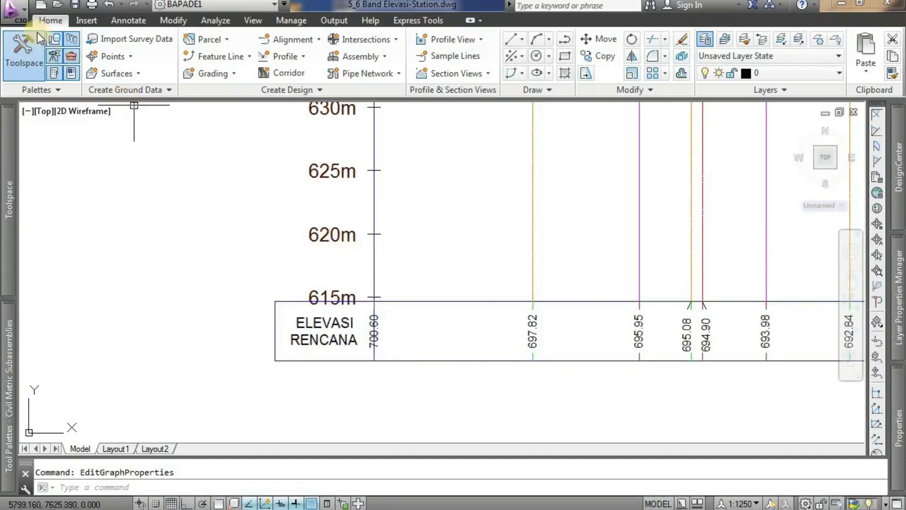
Step: Close the 5_6 Band Elevasi-Station drawing and save its changes
click(20, 16)
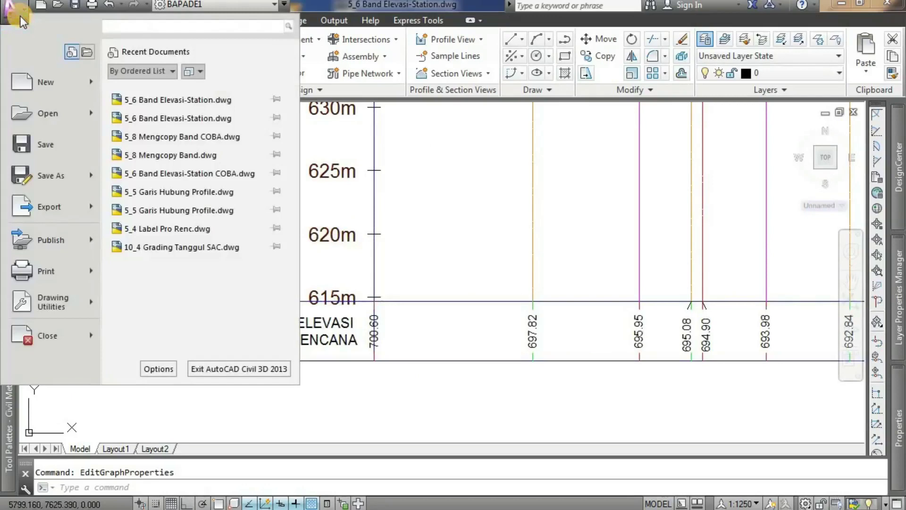
click(47, 333)
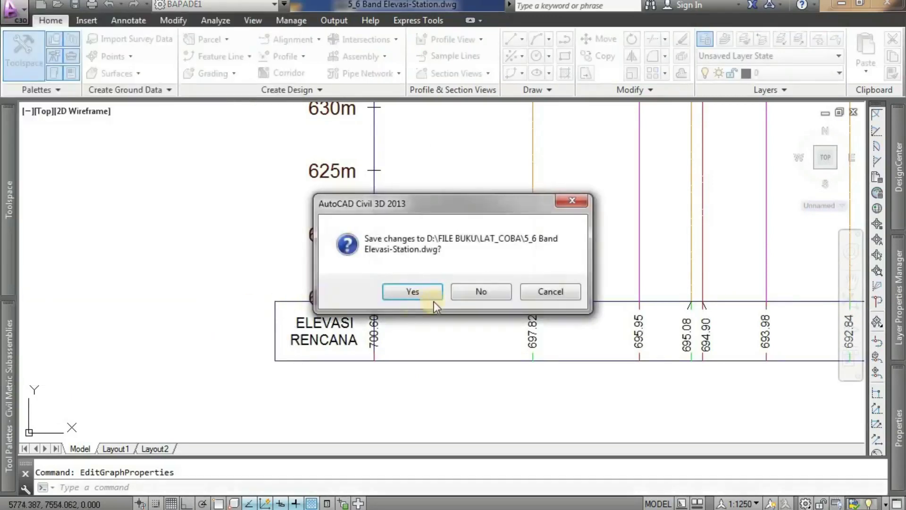
click(416, 295)
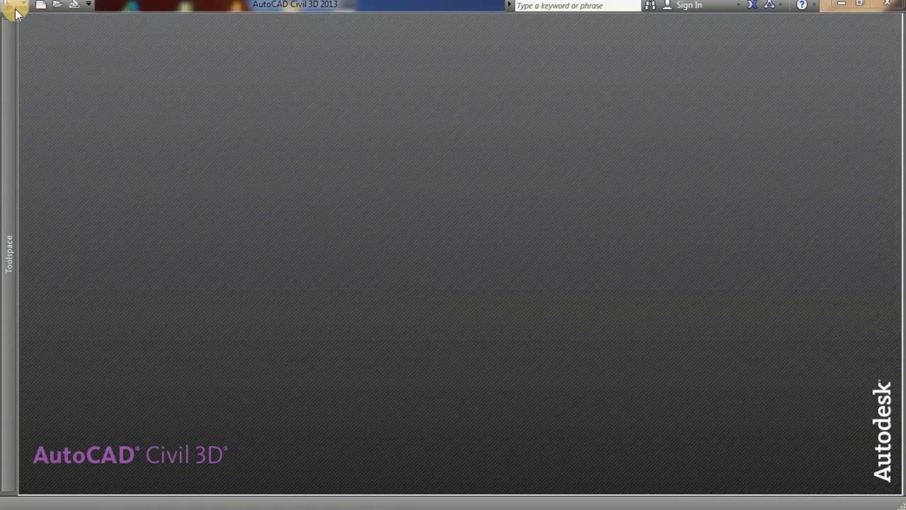
Step: Open the 5_8 Mengcopy Band drawing from the LAT_COBA folder
click(16, 9)
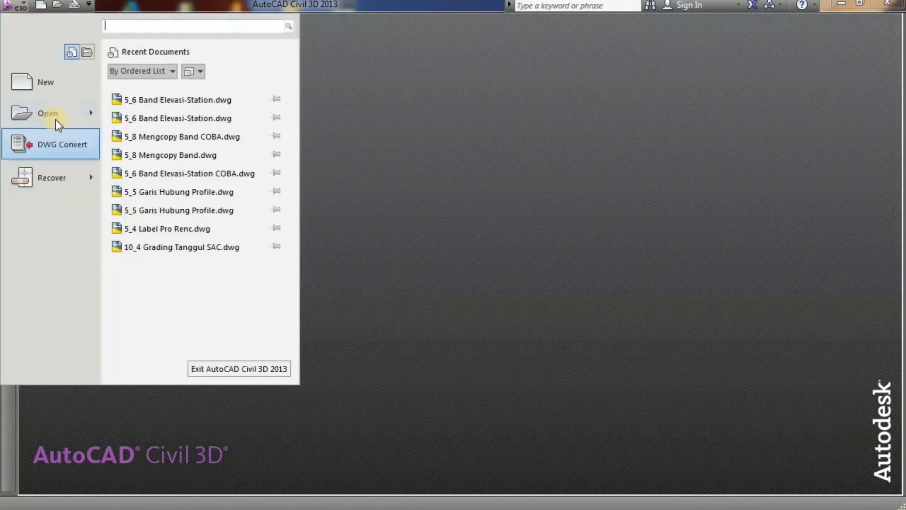
mouse_move(55, 117)
click(142, 124)
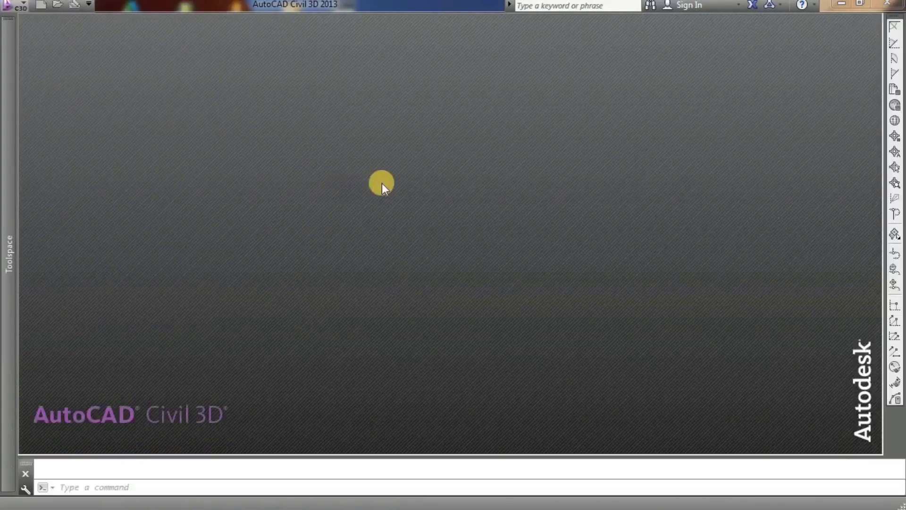
drag(524, 172, 524, 194)
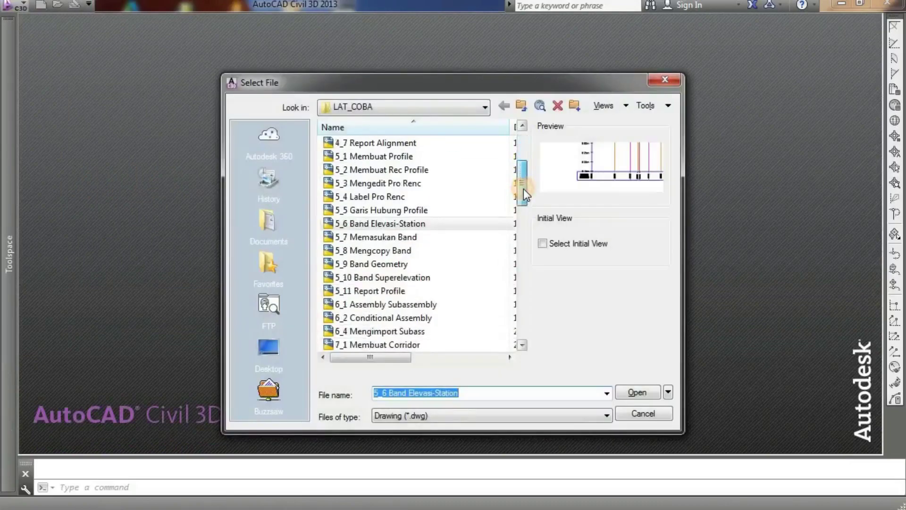
click(399, 253)
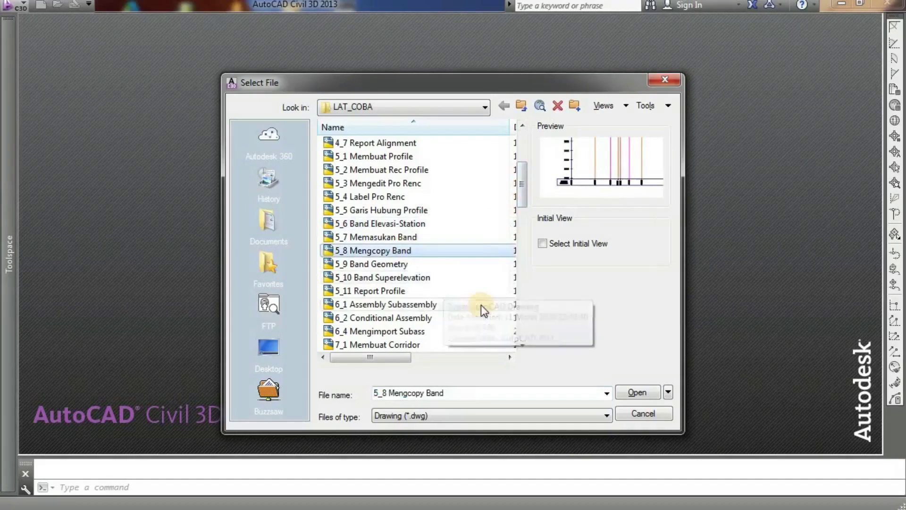
click(632, 389)
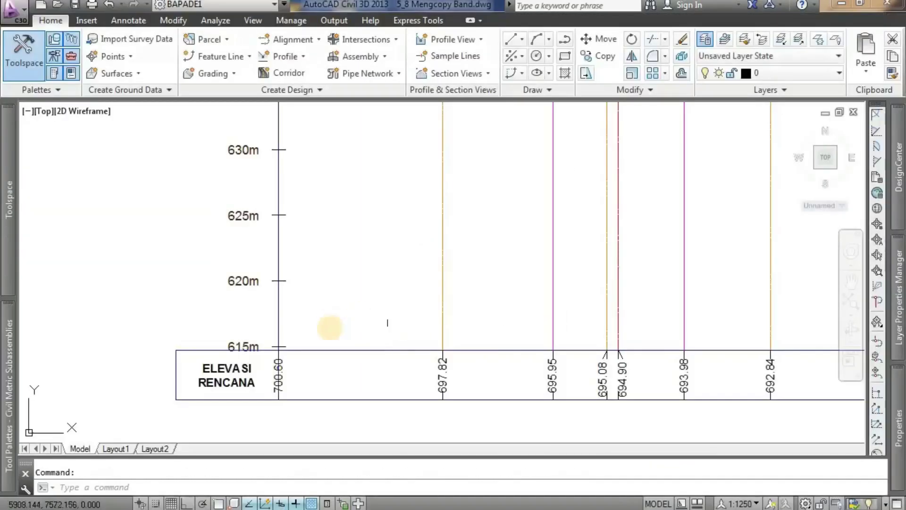
Step: Locate and select the ELEV RENCANA style among the Profile Data band styles in the profile view settings
middle_drag(170, 376, 269, 335)
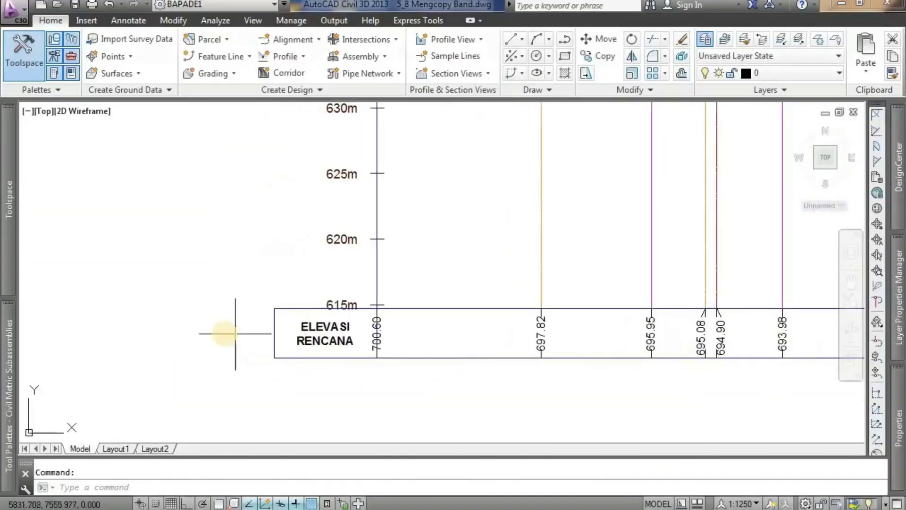
scroll(256, 333, up, 2)
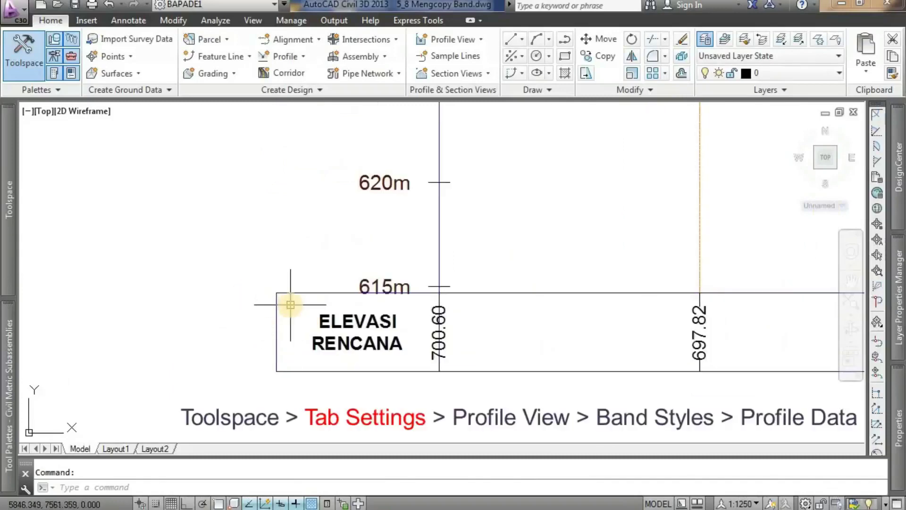
scroll(289, 304, down, 2)
scroll(203, 212, down, 2)
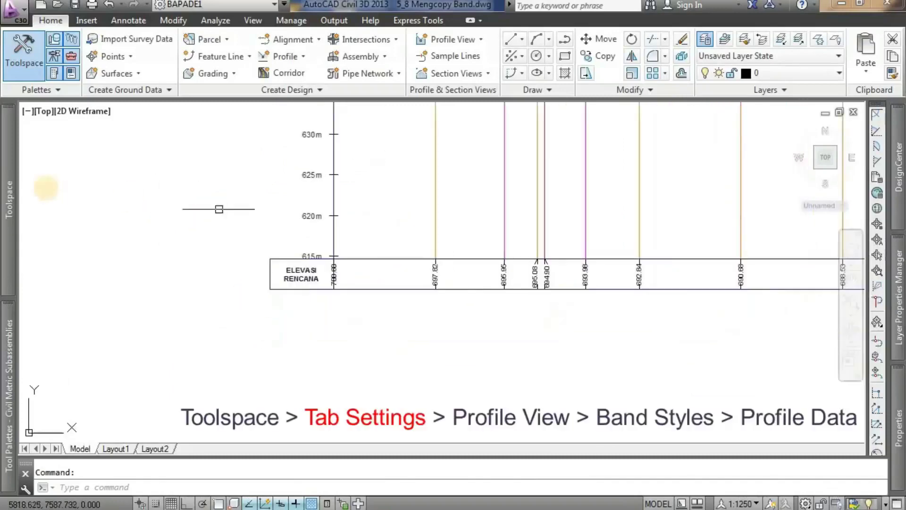
mouse_move(2, 191)
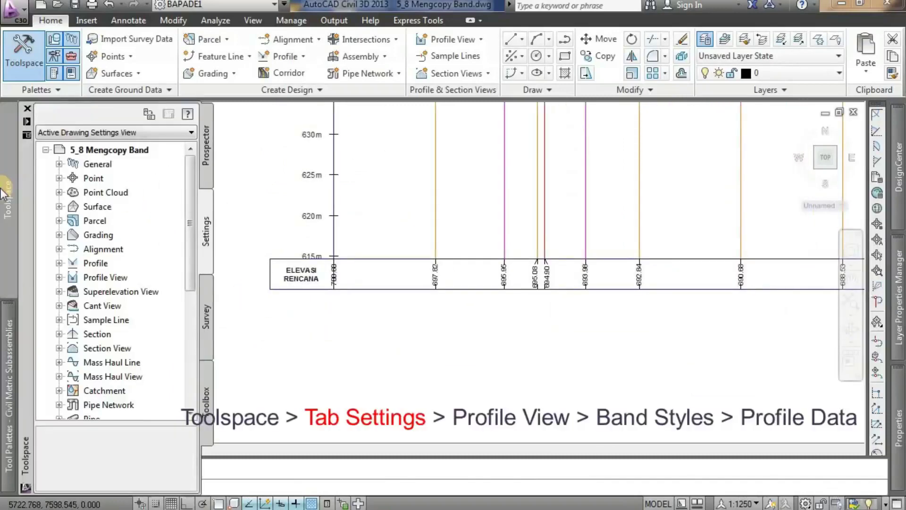
click(59, 277)
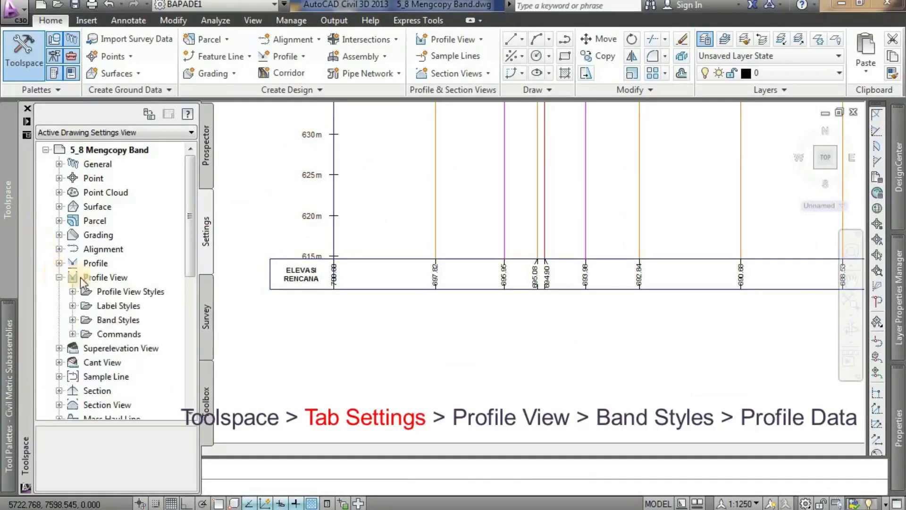
click(73, 320)
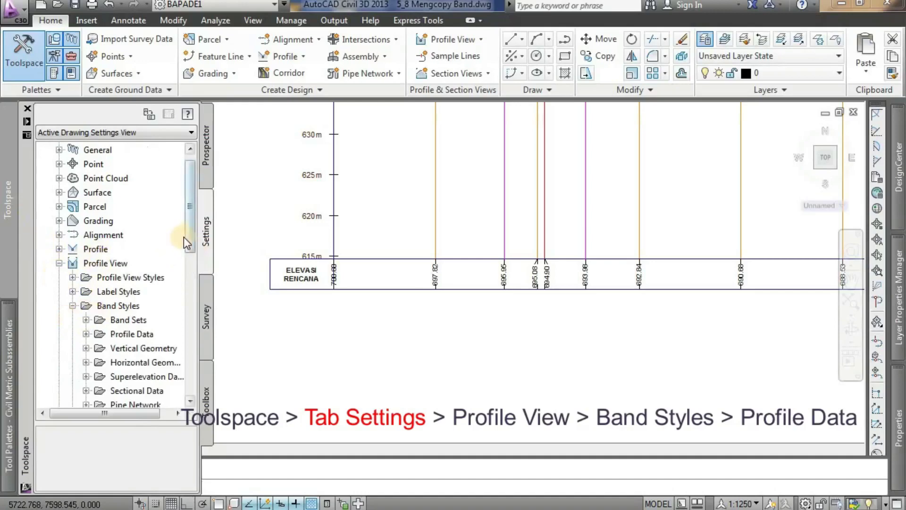
drag(192, 248, 191, 268)
click(89, 263)
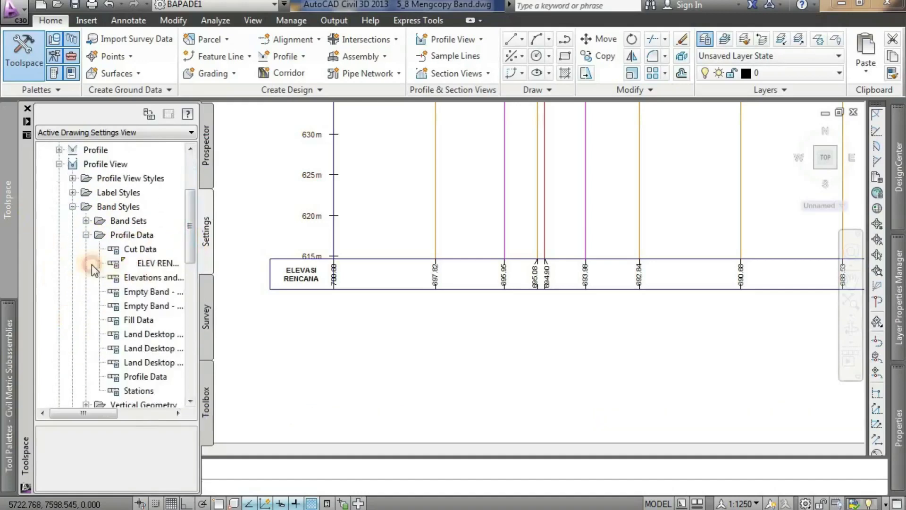
drag(98, 409, 118, 409)
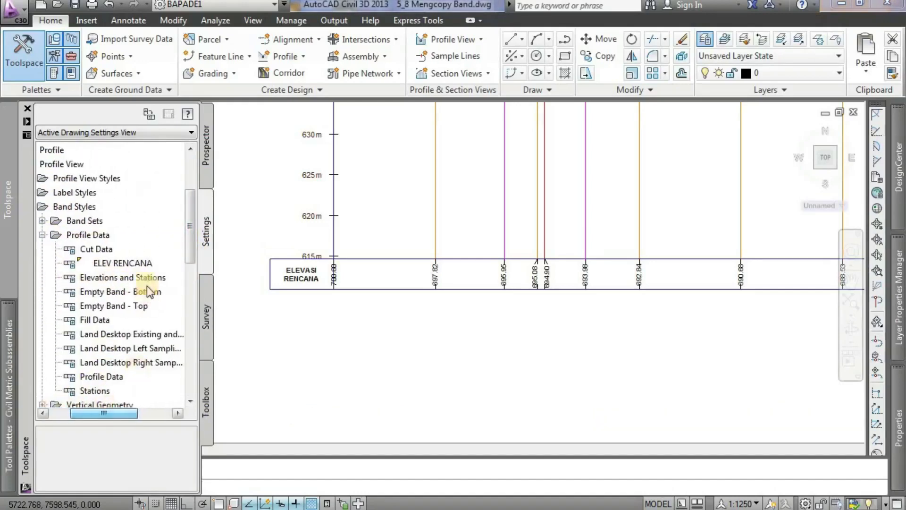
click(141, 265)
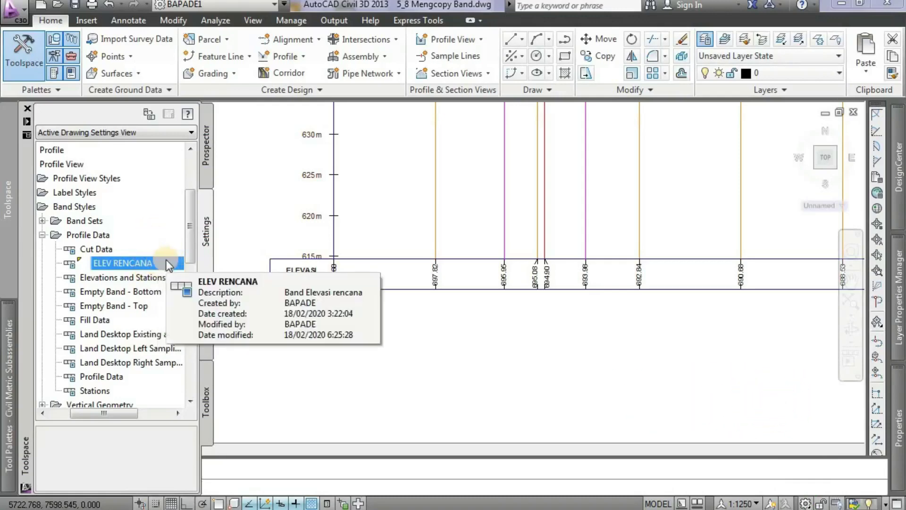
Step: Copy the ELEV RENCANA band style, name the copy ELEV EXISTING and set its description to Band Elevasi EXISITNG
mouse_move(7, 226)
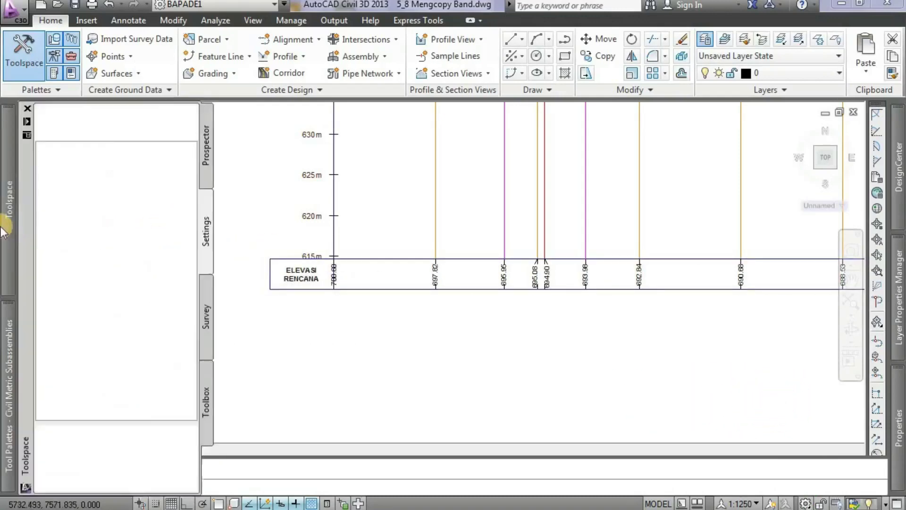
right_click(131, 268)
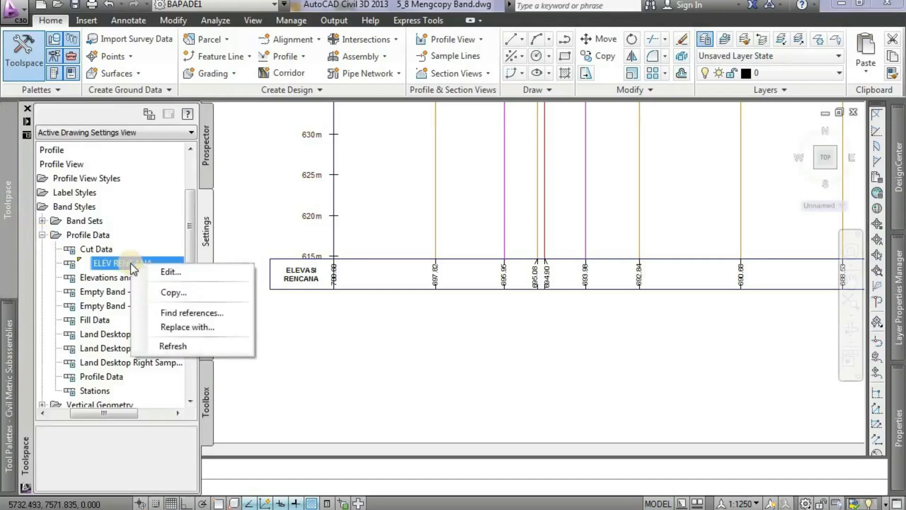
click(198, 293)
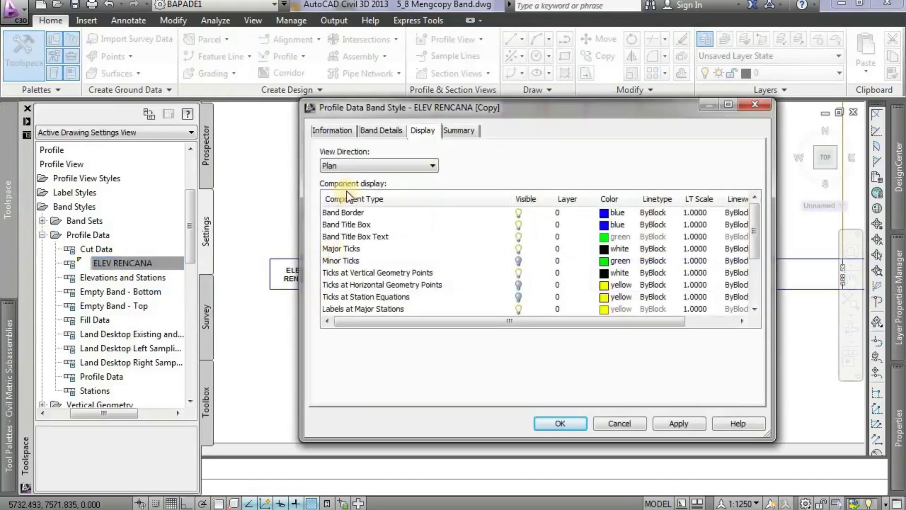
click(341, 134)
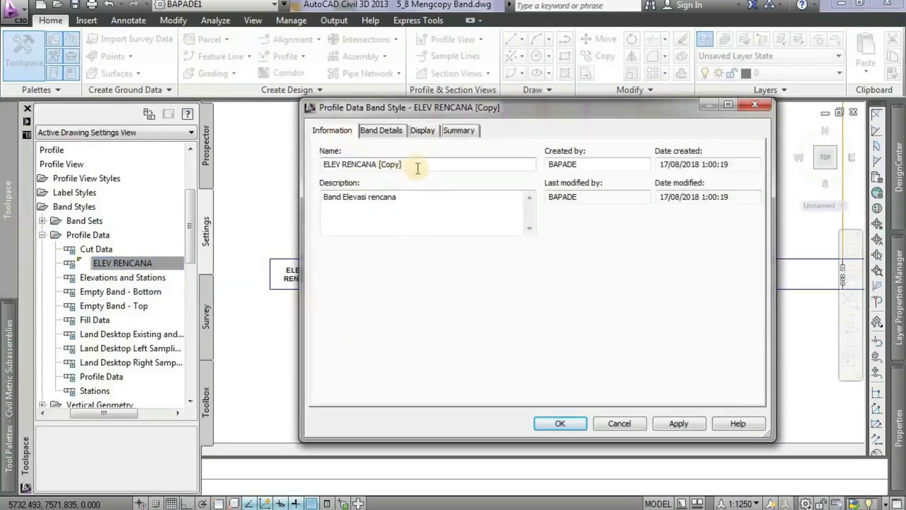
drag(409, 165, 349, 172)
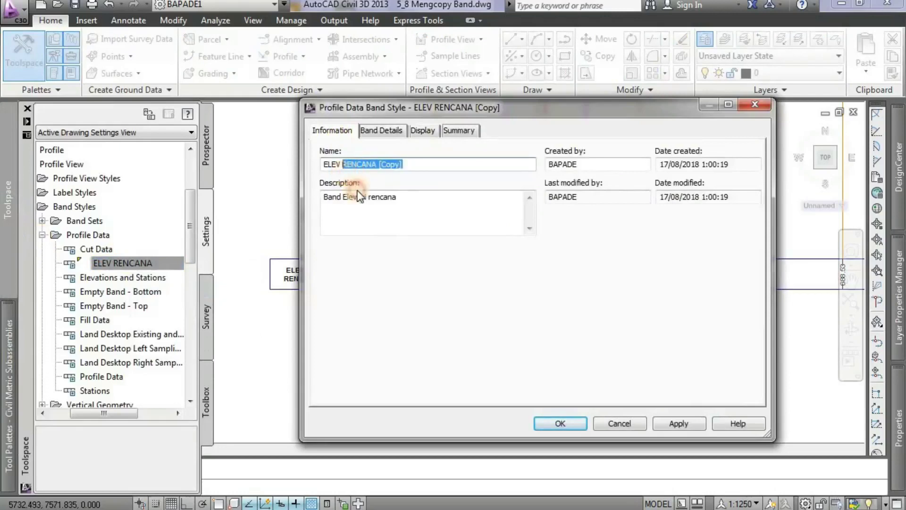
text(EXISTING)
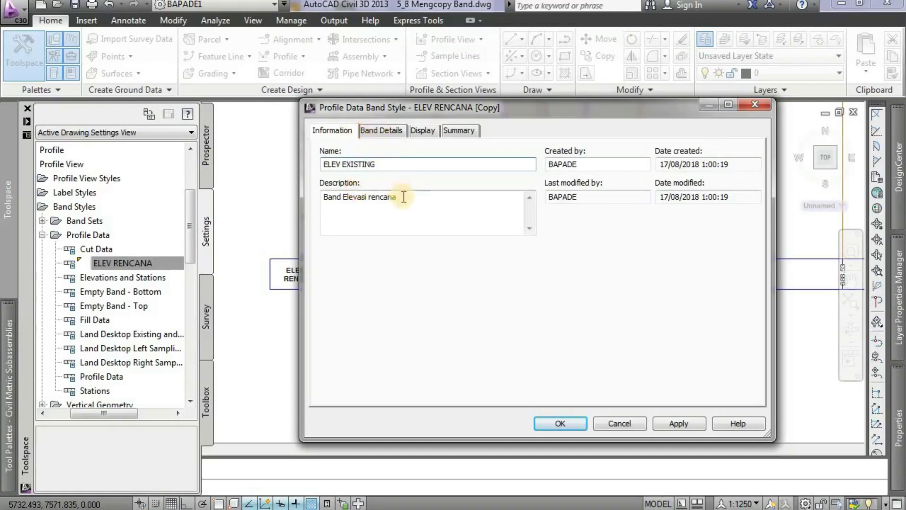
drag(403, 196, 369, 204)
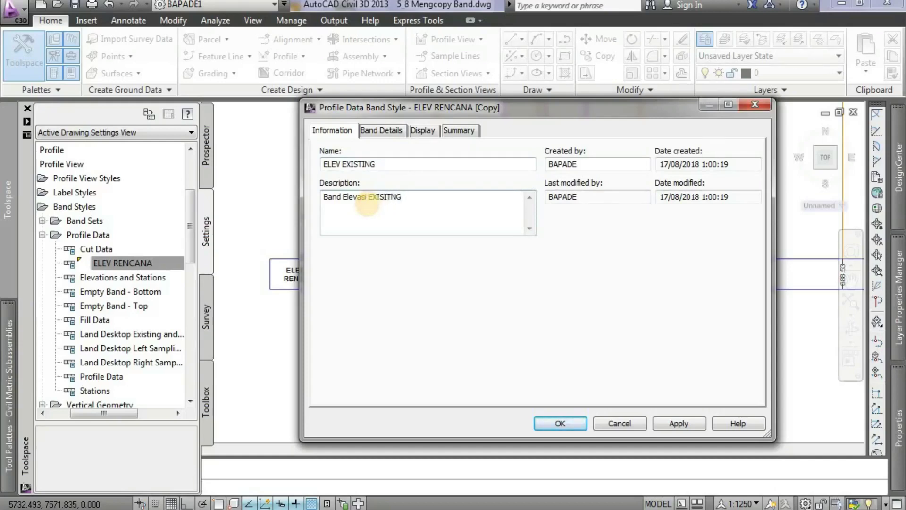
Step: Replace RENCANA in the Judul Band title text of the ELEV EXISTING style with the existing-elevation wording and apply it
click(390, 129)
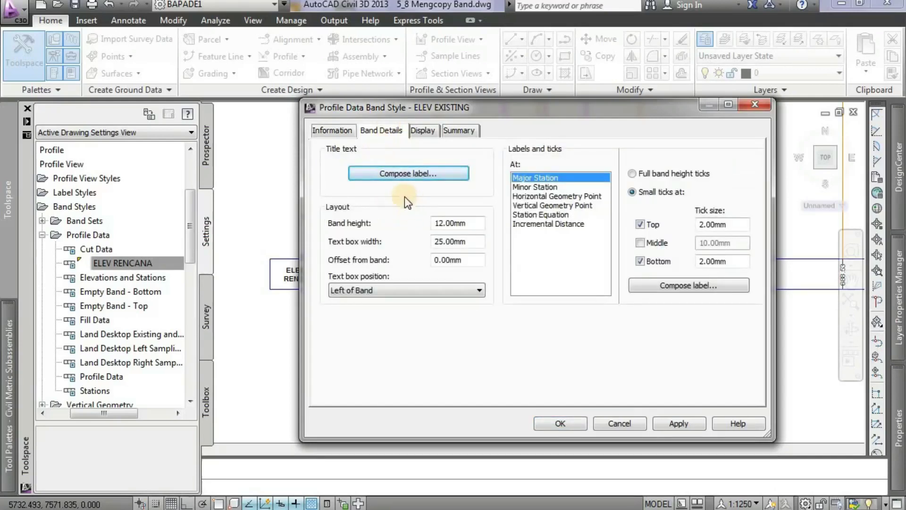
click(398, 172)
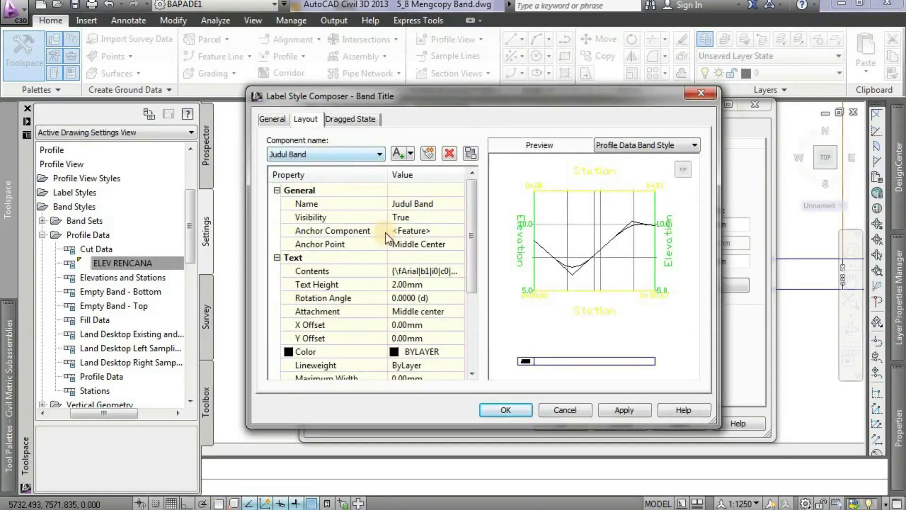
click(330, 271)
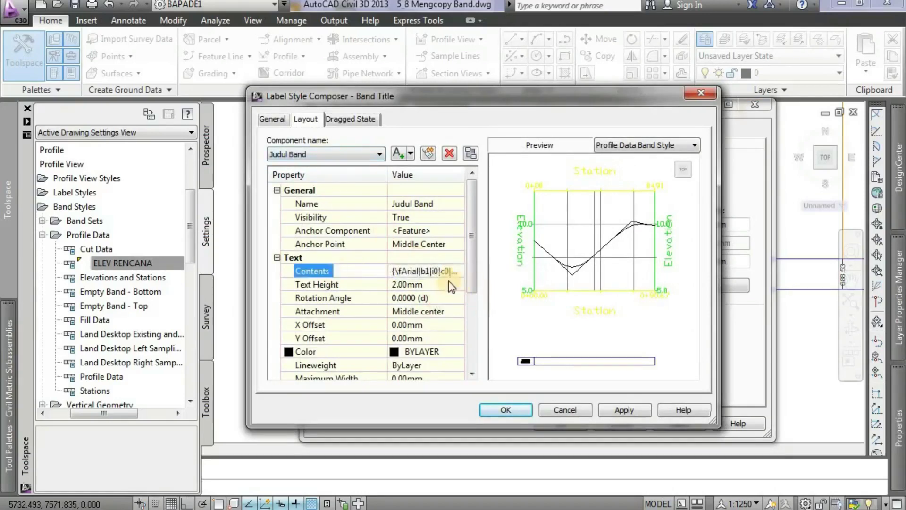
click(413, 273)
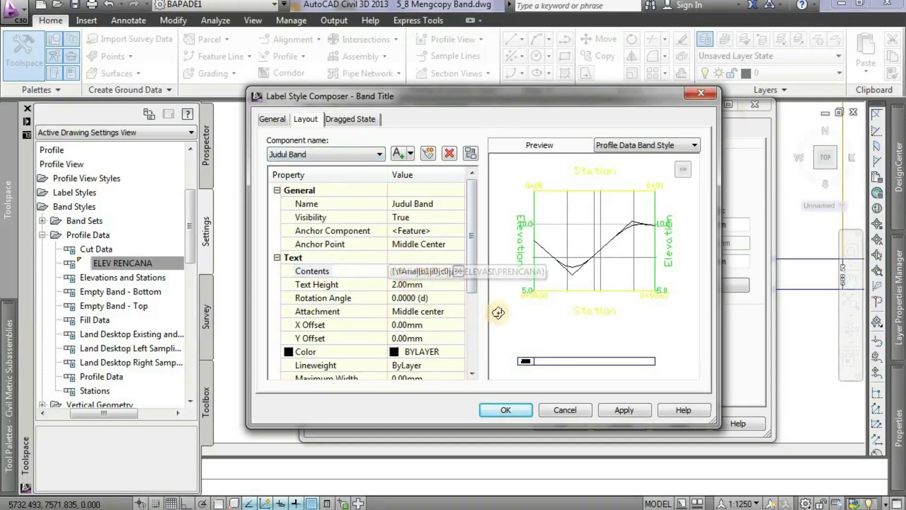
click(458, 271)
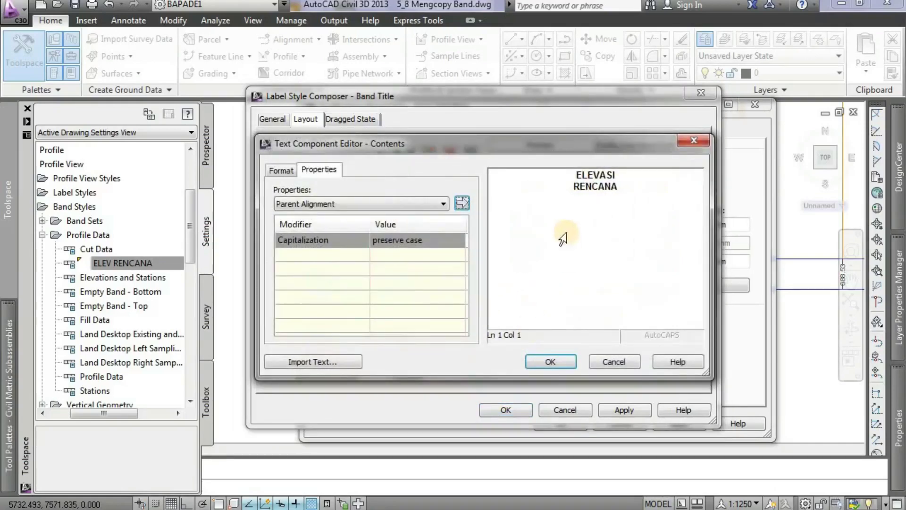
drag(618, 188, 578, 197)
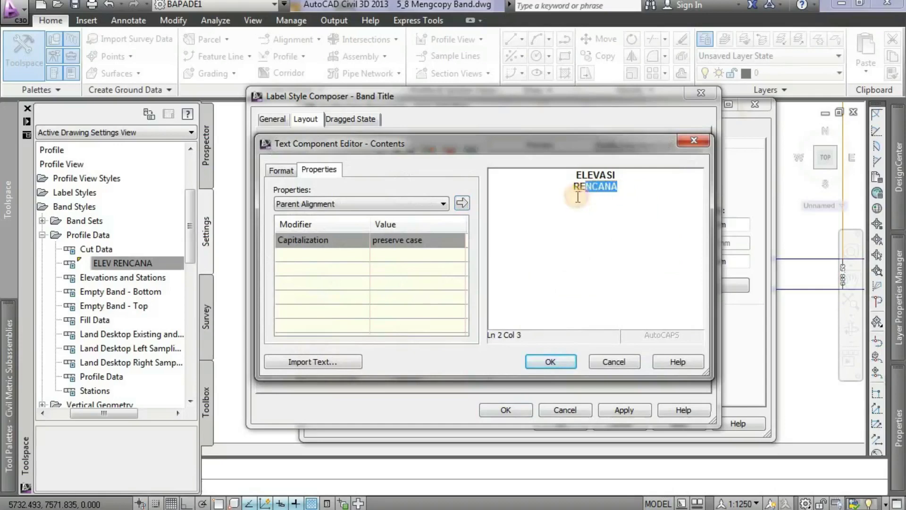
text(EX)
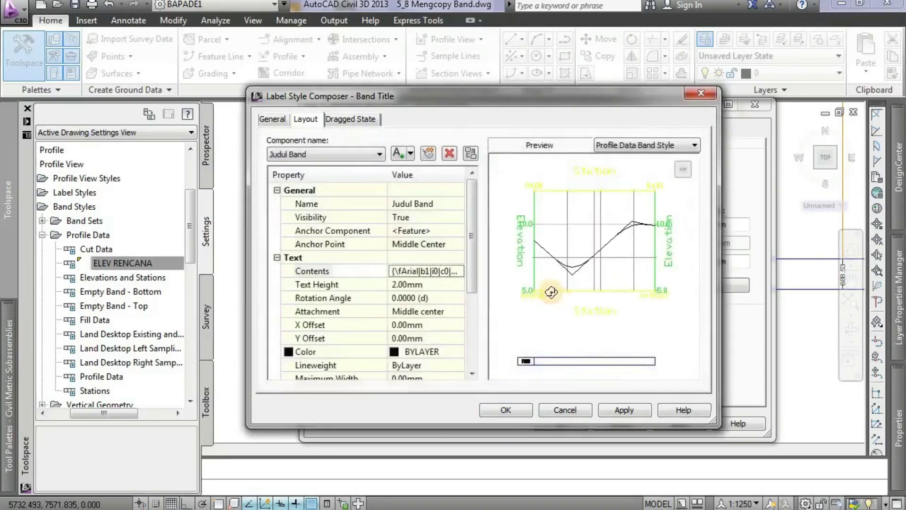
click(627, 409)
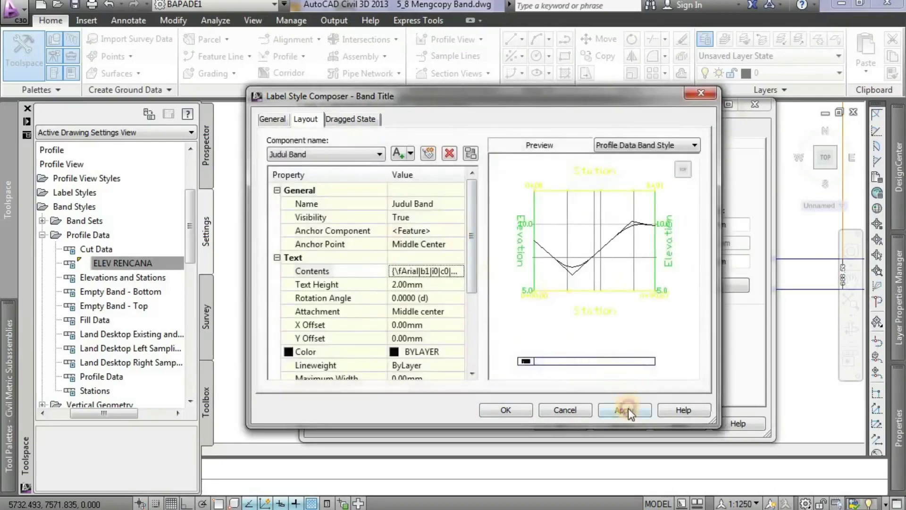
click(517, 408)
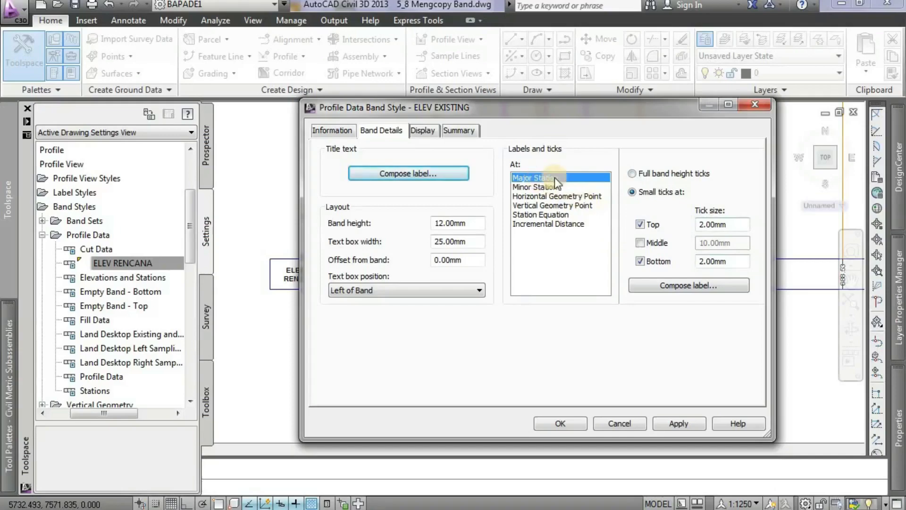
Step: Set the Elev Existing component's visibility to True in the Major Station label of the ELEV EXISTING style
click(700, 284)
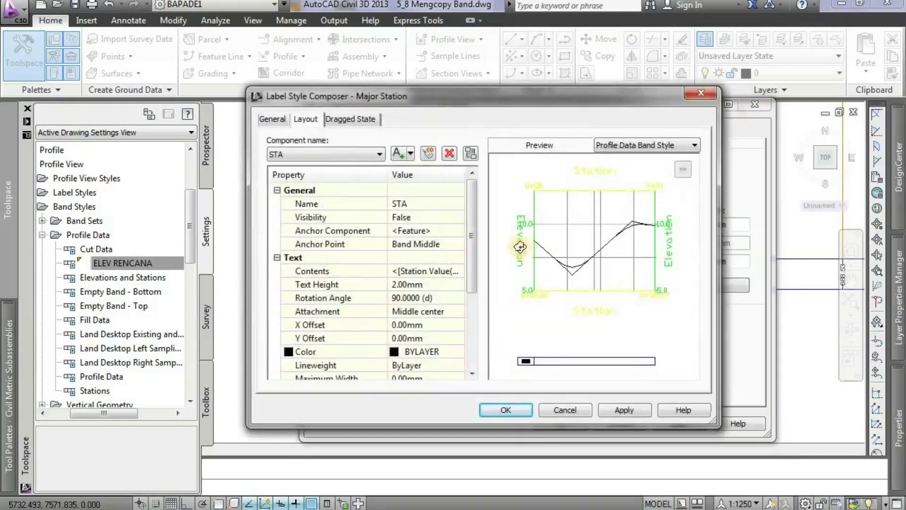
click(370, 157)
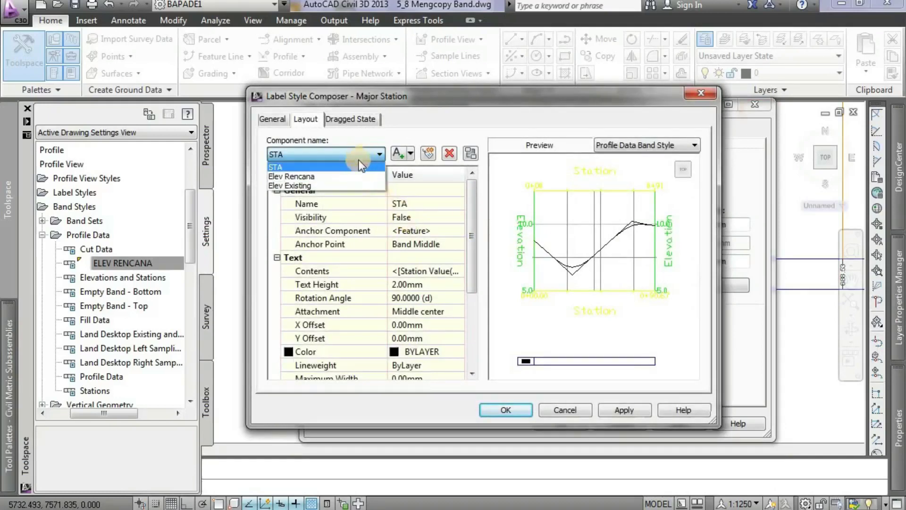
click(344, 185)
click(409, 216)
click(408, 216)
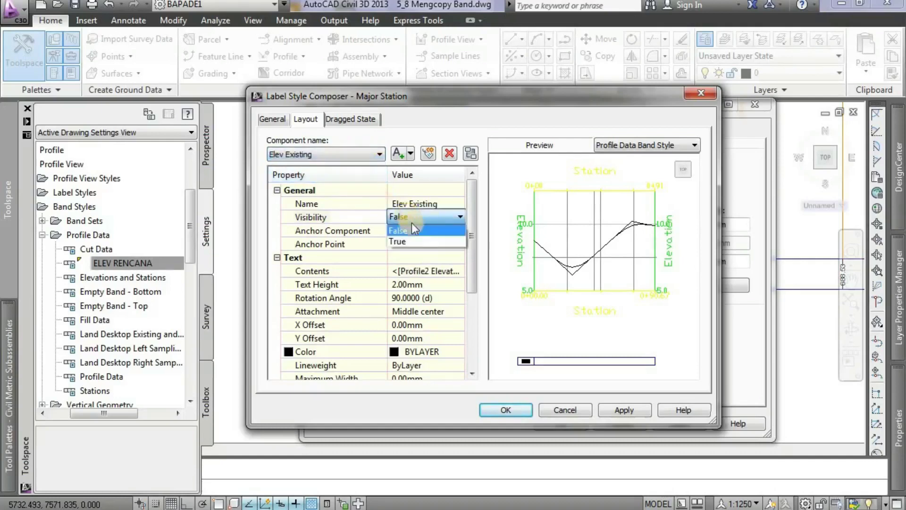
click(412, 239)
Step: Set the Elev Rencana component's visibility to False in the Major Station label and apply the label changes
click(349, 154)
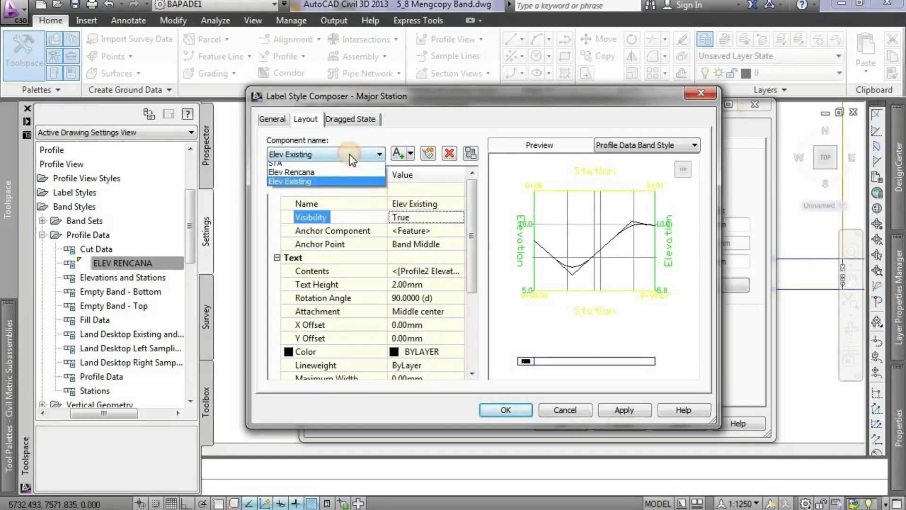
click(337, 178)
click(419, 218)
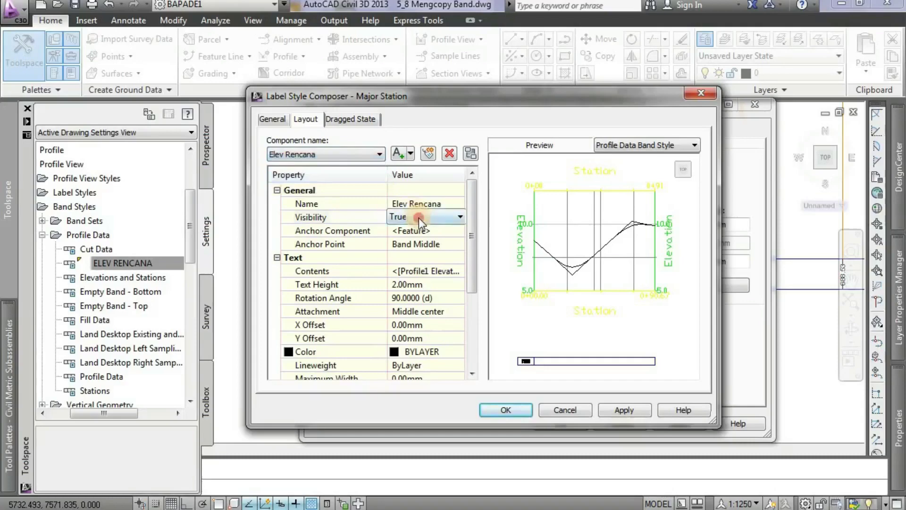
click(419, 217)
click(419, 231)
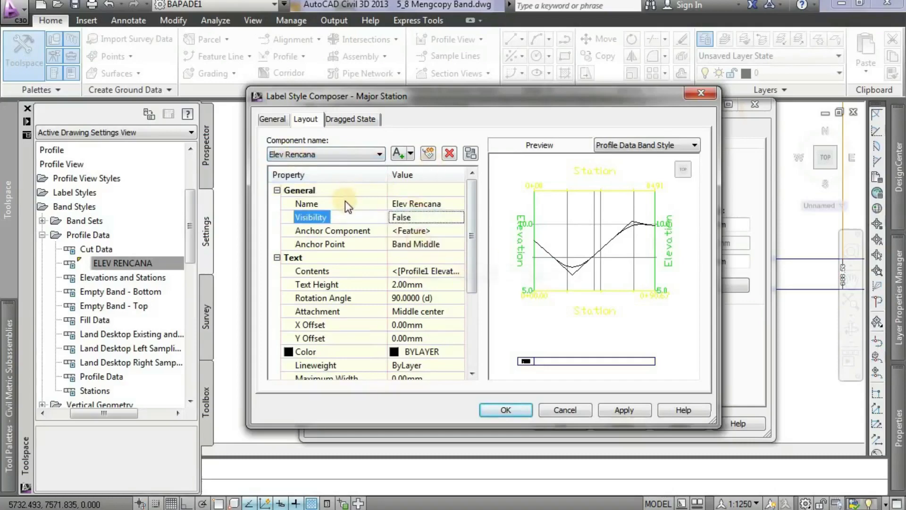
click(619, 410)
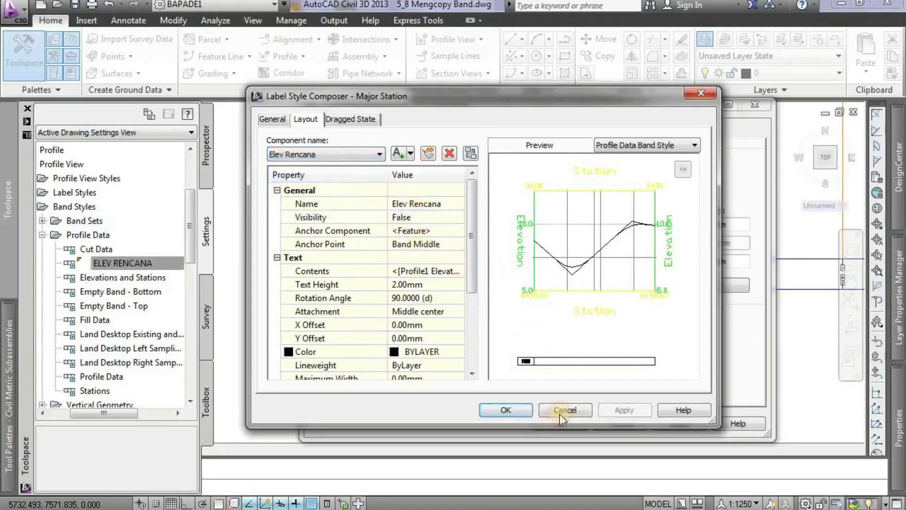
click(562, 409)
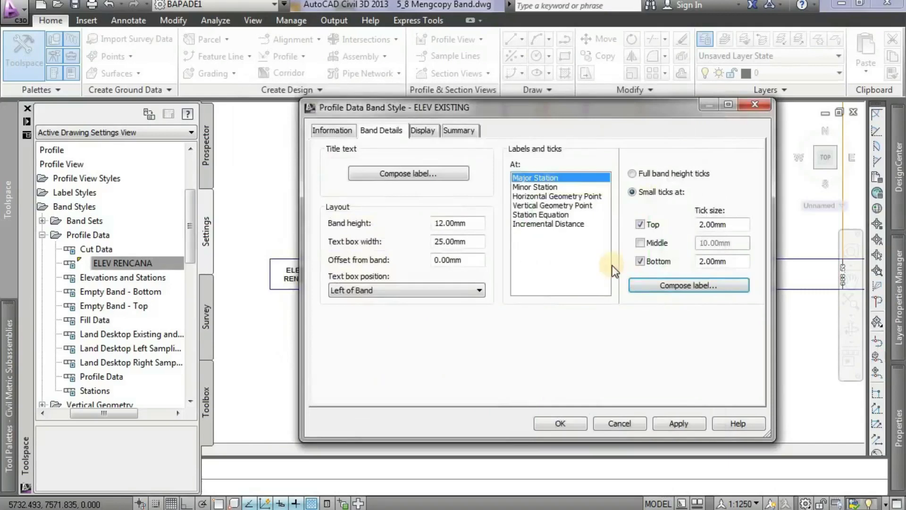
Step: Check the Horizontal Geometry Point label of the ELEV EXISTING style for layout components
click(546, 197)
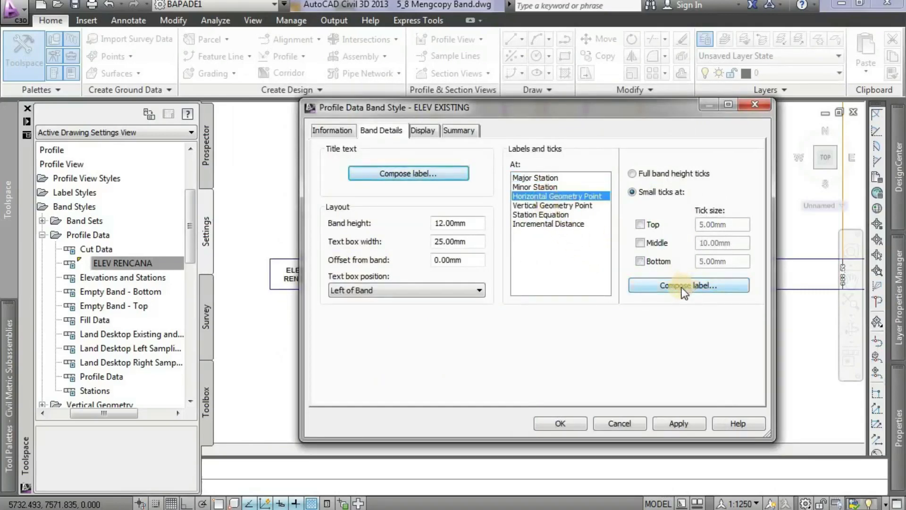
click(683, 288)
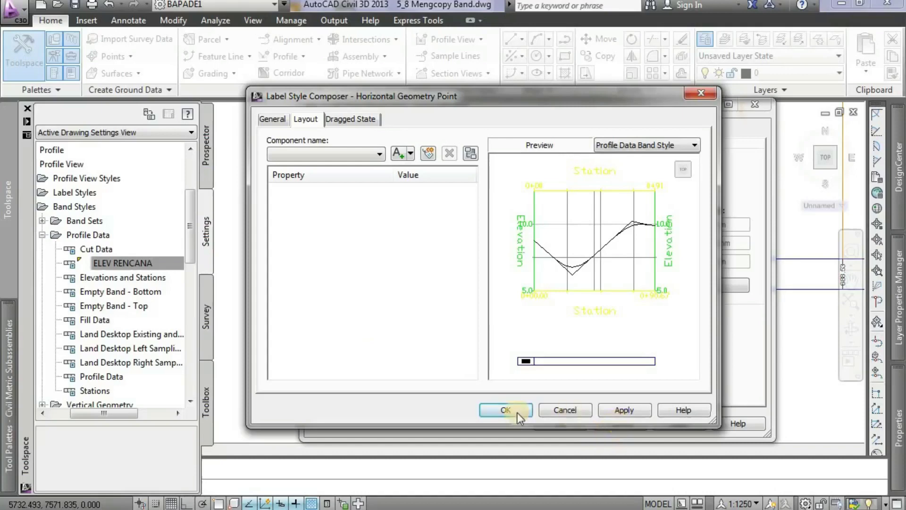
click(572, 416)
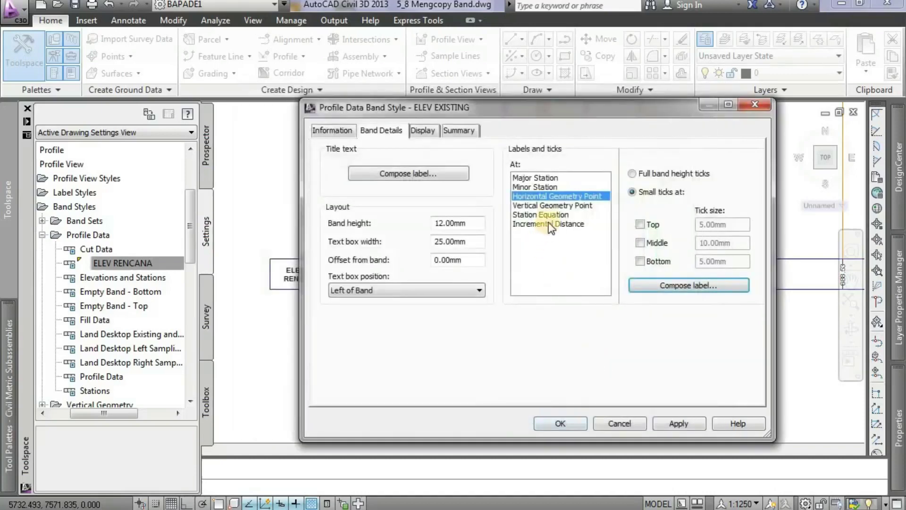
Step: Set the Elev Rencana component's visibility to False in the Vertical Geometry Point label of the ELEV EXISTING style
click(551, 205)
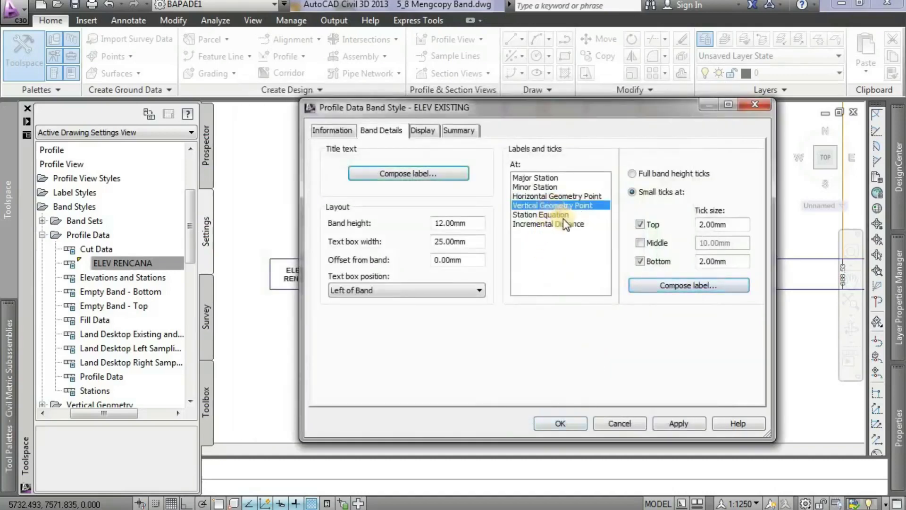
click(678, 286)
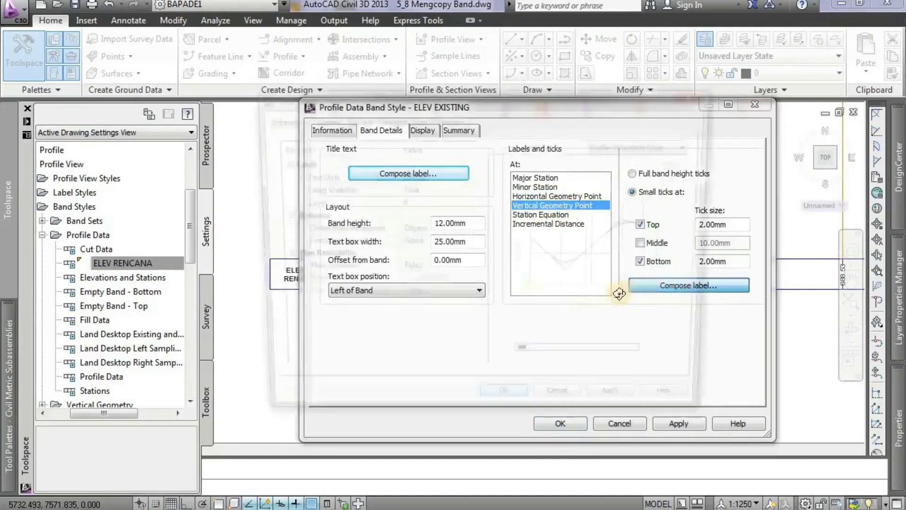
click(351, 157)
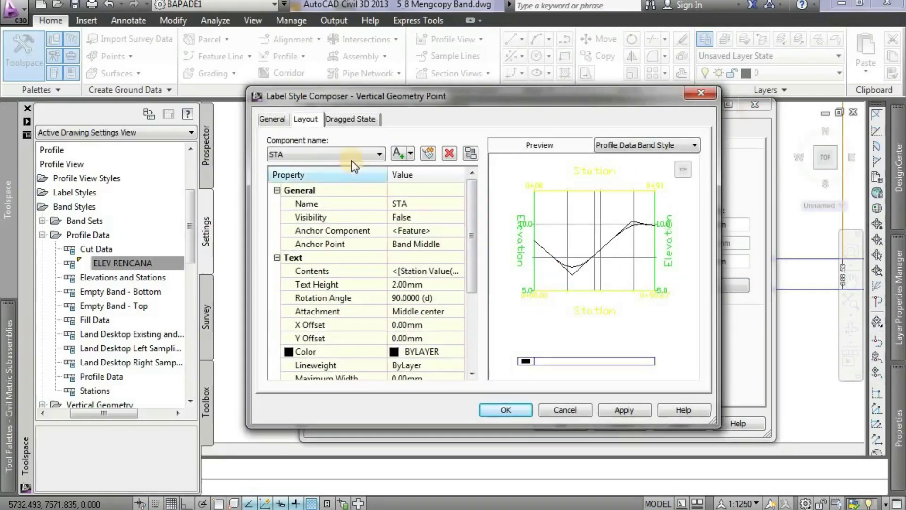
click(322, 174)
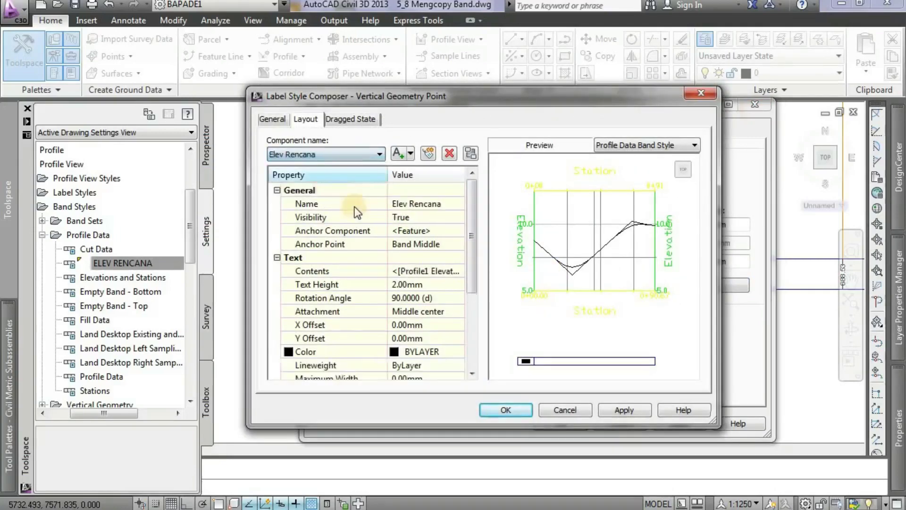
click(406, 217)
click(406, 217)
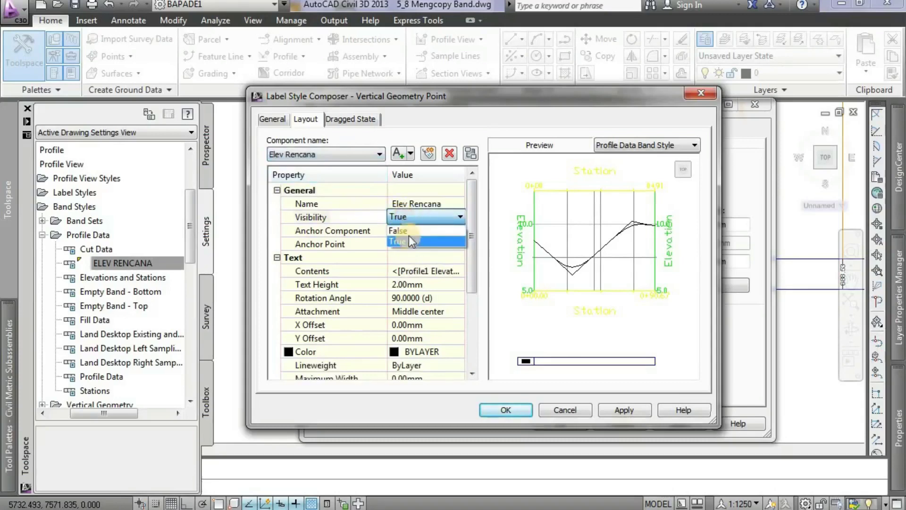
click(430, 232)
Step: Set the Elev Existing component's visibility to True in the Vertical Geometry Point label and apply the label changes
click(327, 152)
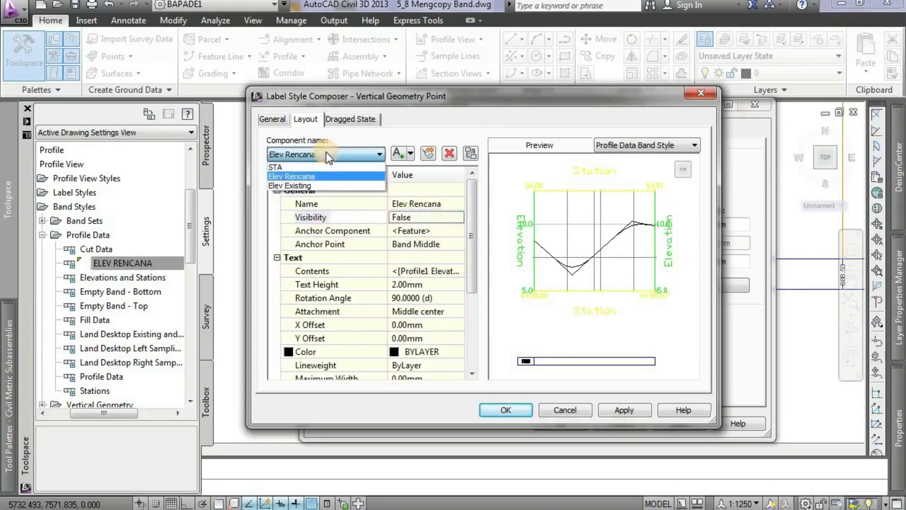
click(322, 185)
click(408, 217)
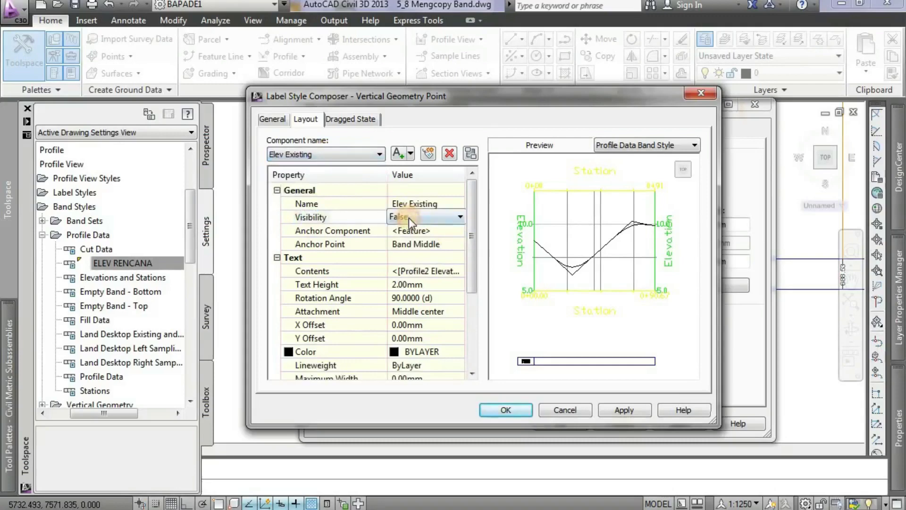
click(408, 217)
click(415, 241)
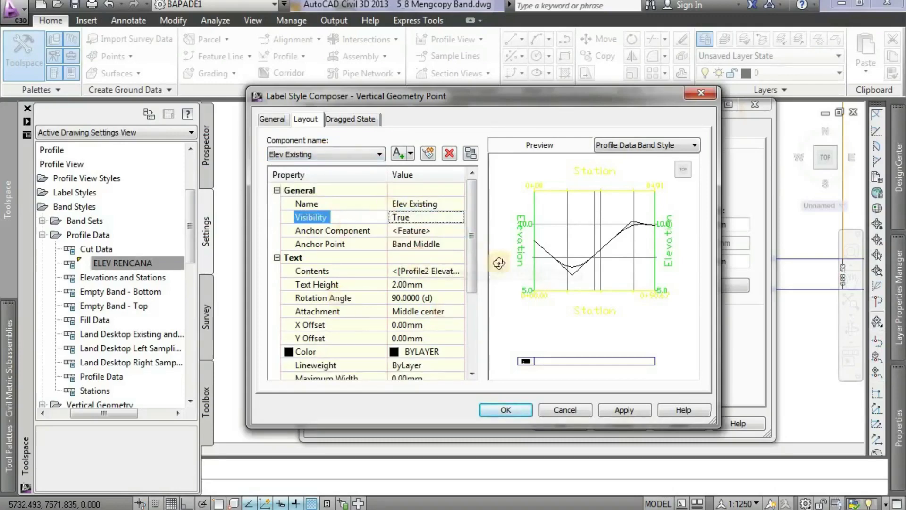
click(628, 410)
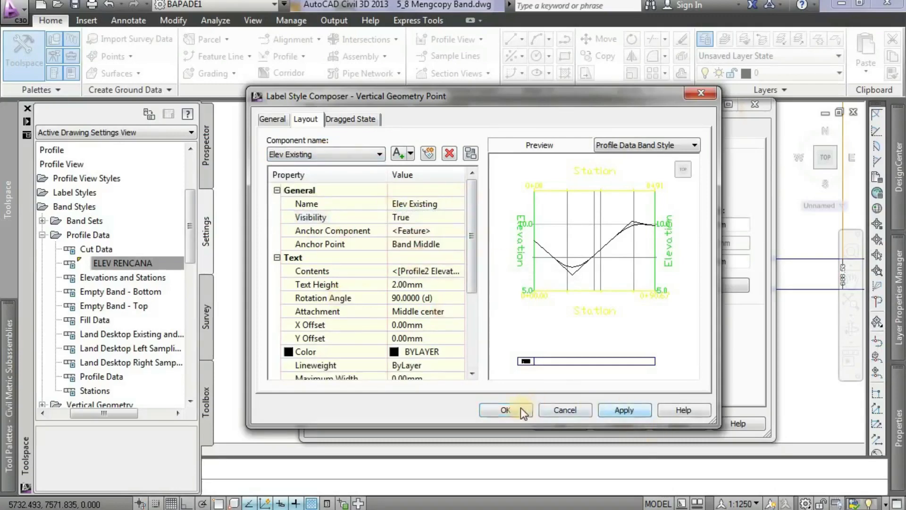
click(519, 409)
Step: Review the component display settings of the ELEV EXISTING band style, then apply and save the style
click(541, 215)
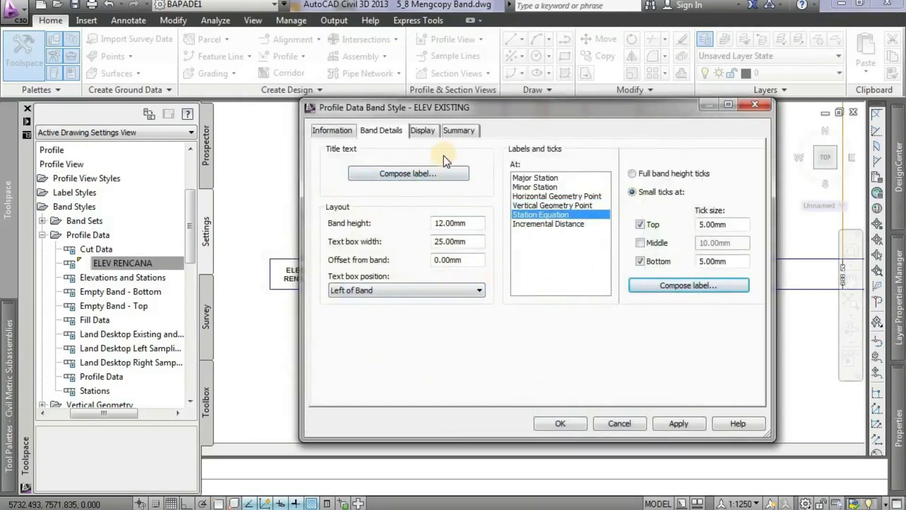
click(424, 132)
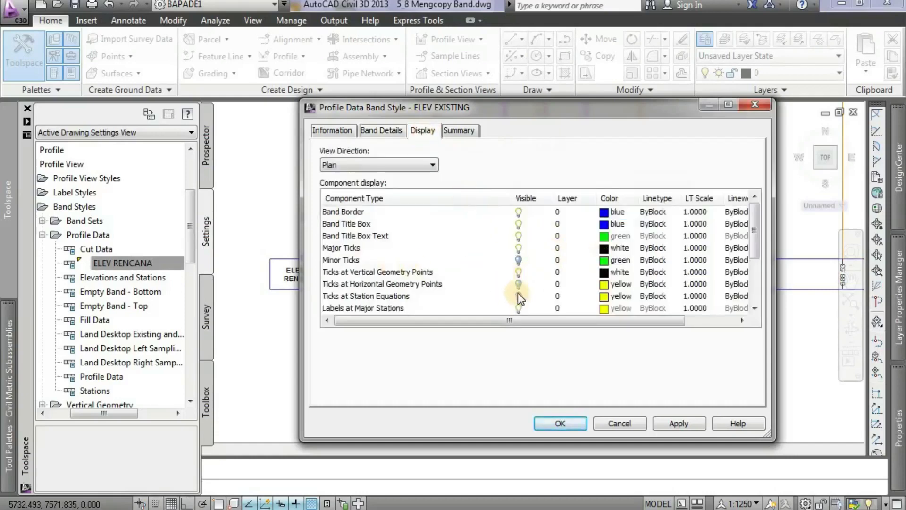
click(755, 308)
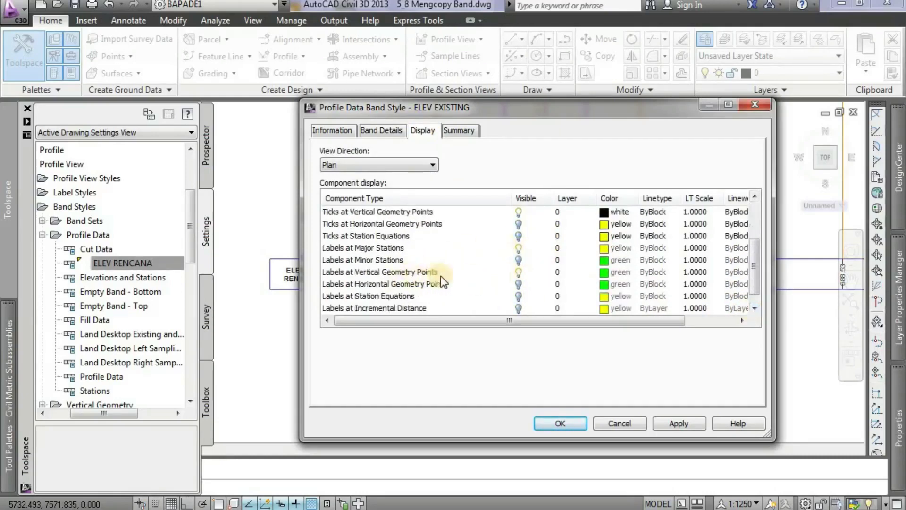
click(518, 296)
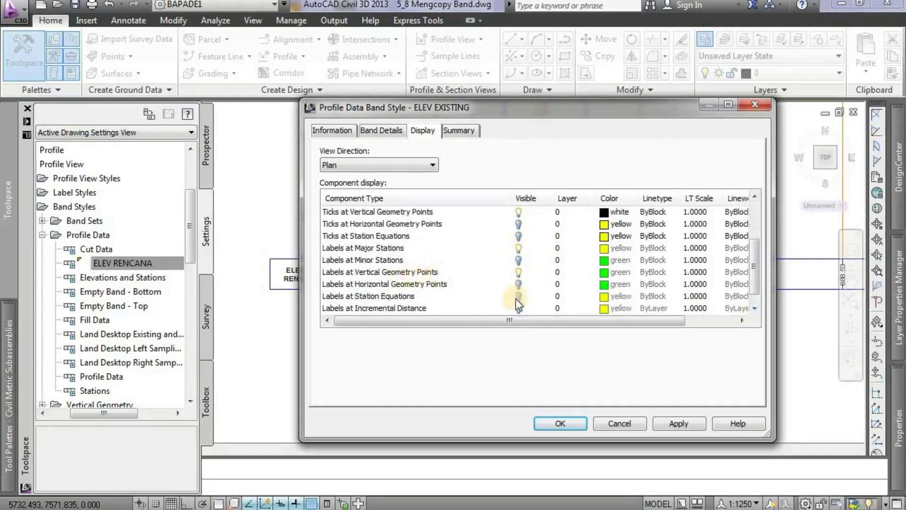
click(754, 307)
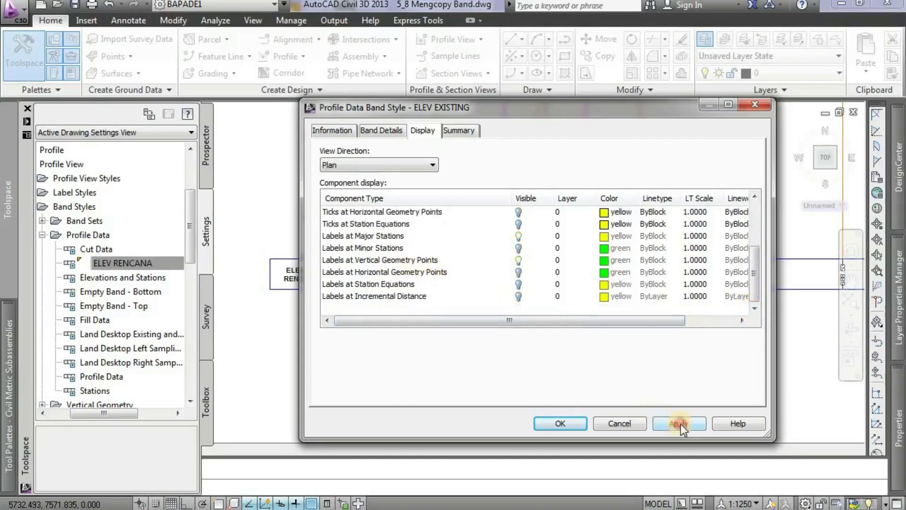
click(568, 423)
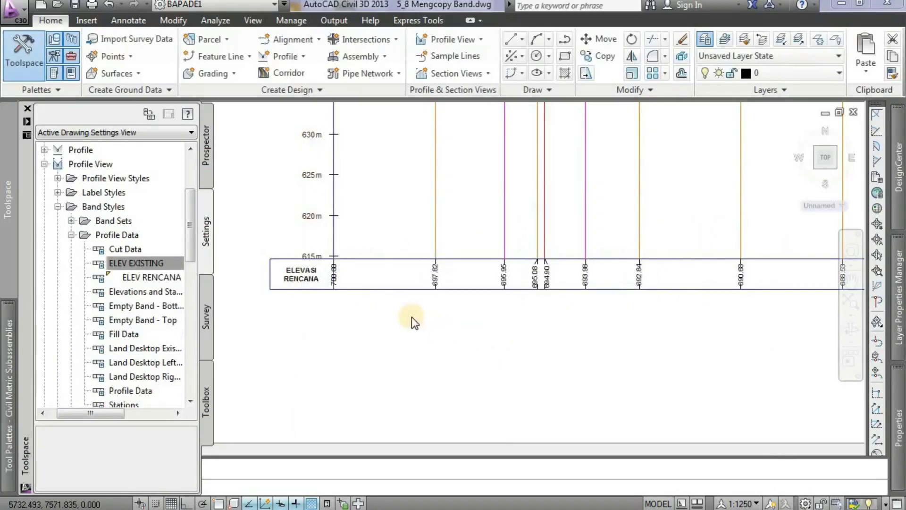
Step: Add the ELEV EXISTING style as a Profile Data band in the properties of the RUAS13 profile view
click(370, 301)
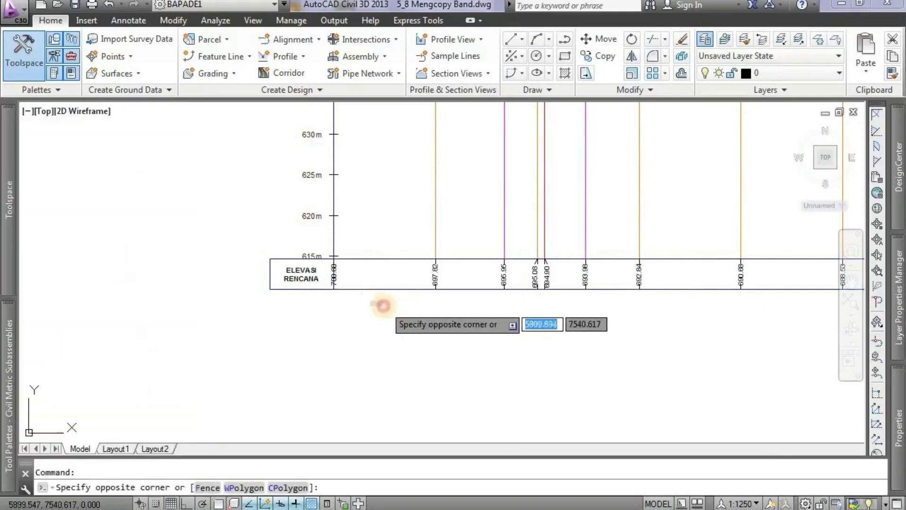
click(370, 287)
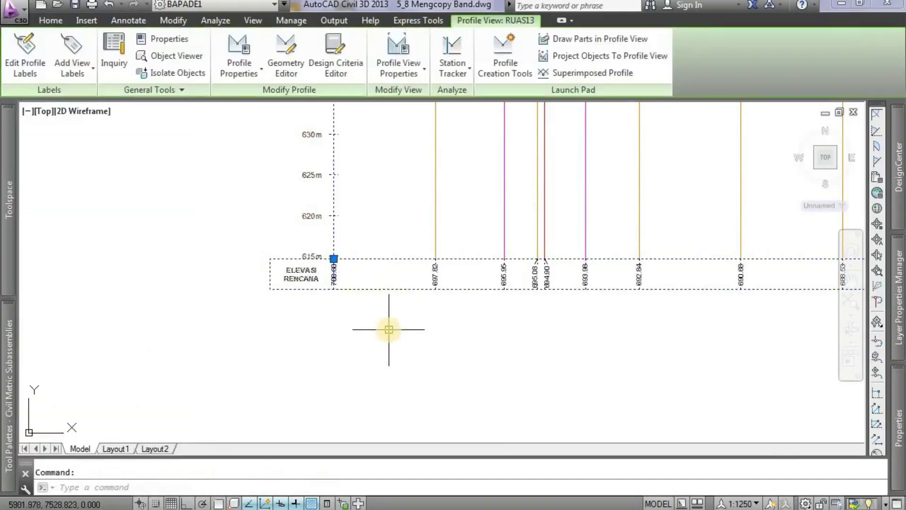
right_click(160, 215)
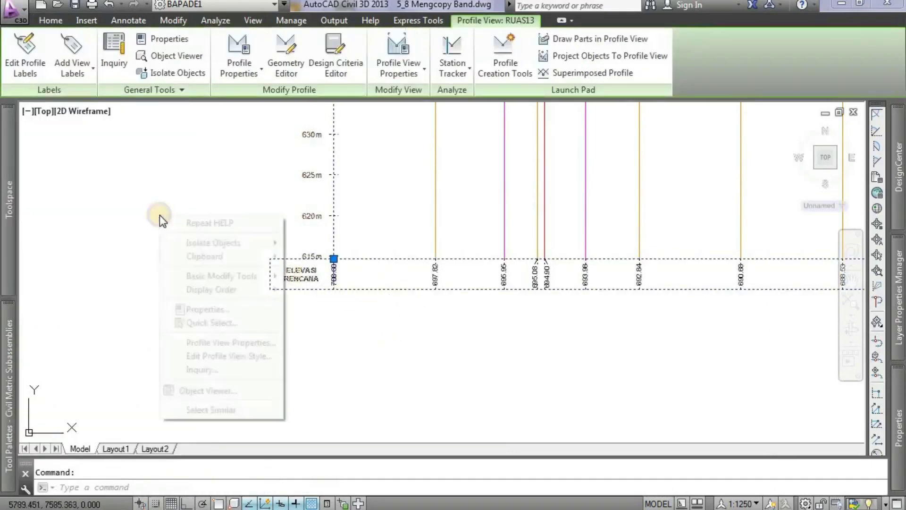
click(253, 343)
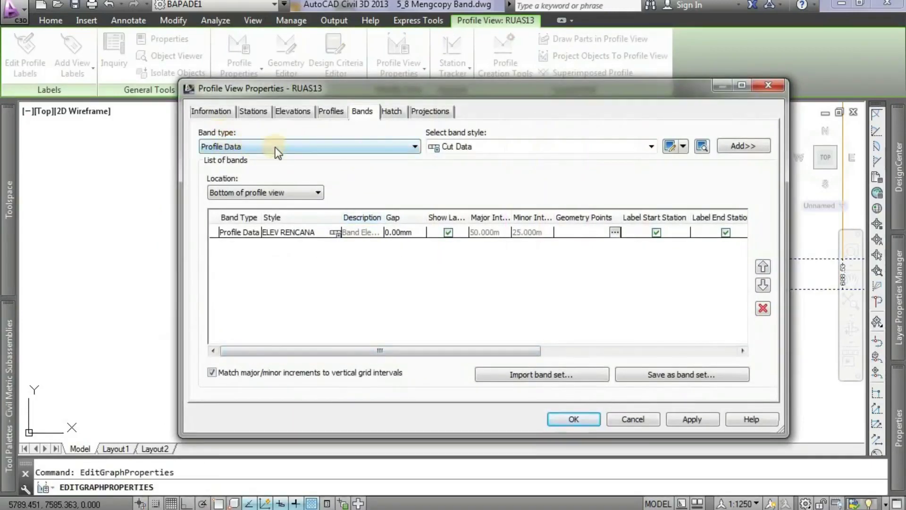
click(562, 151)
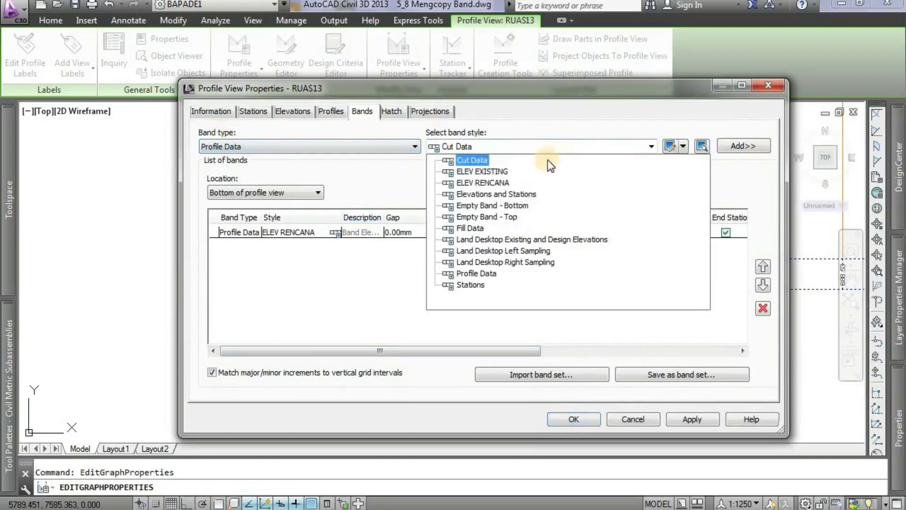
click(494, 172)
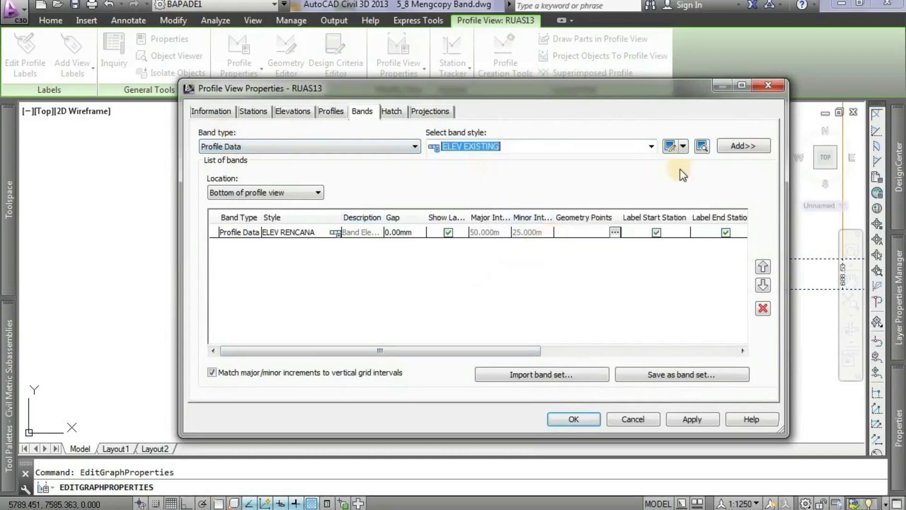
click(743, 147)
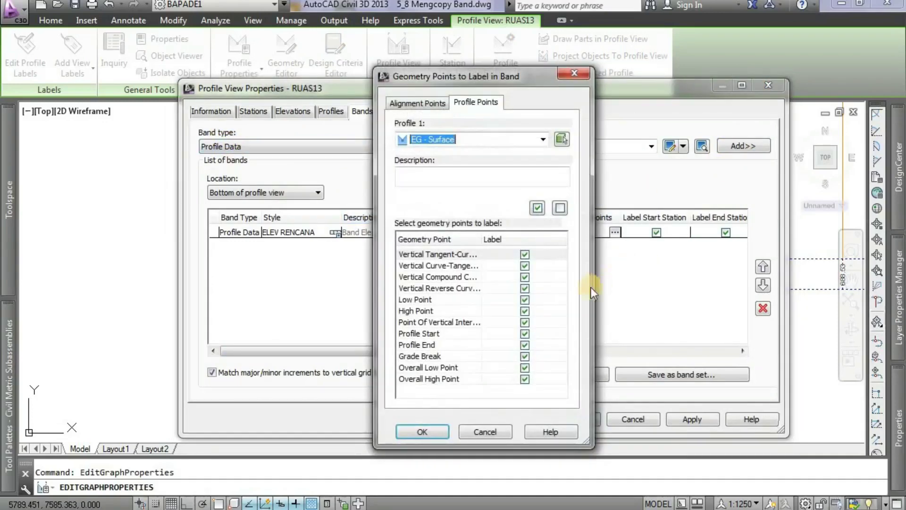
Step: Exclude Overall High Point, Overall Low Point, High Point and Low Point from the new band's labelled geometry points
click(527, 379)
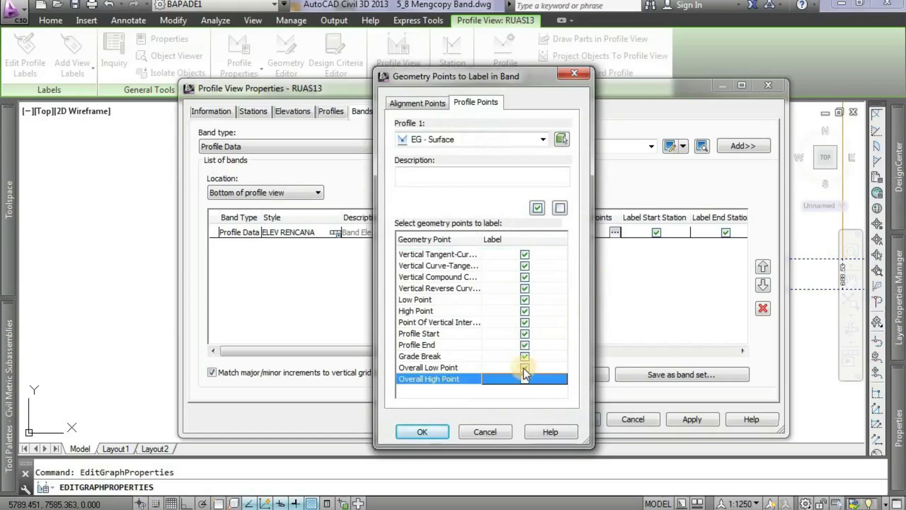
click(523, 368)
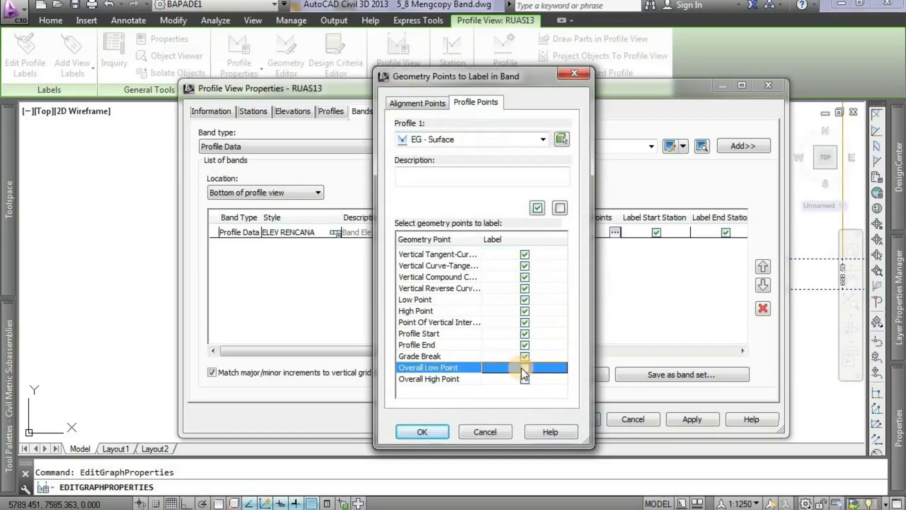
click(525, 313)
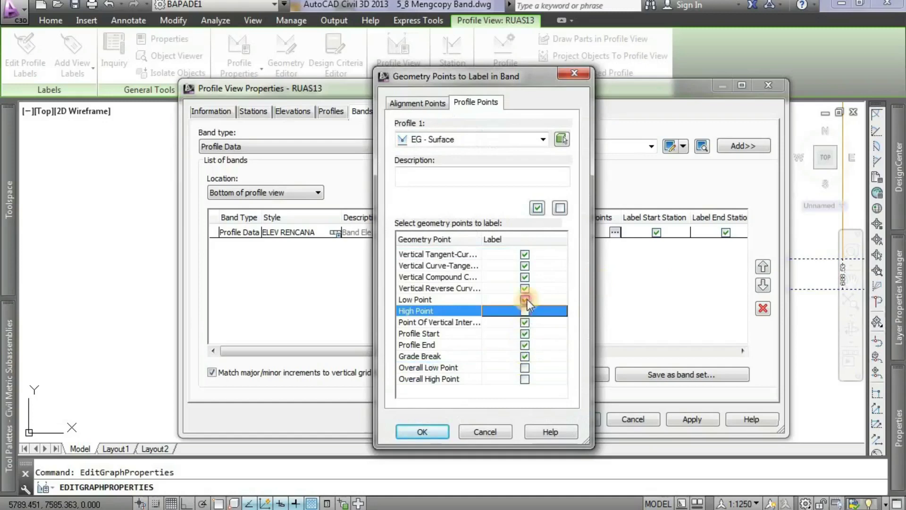
click(527, 299)
click(423, 432)
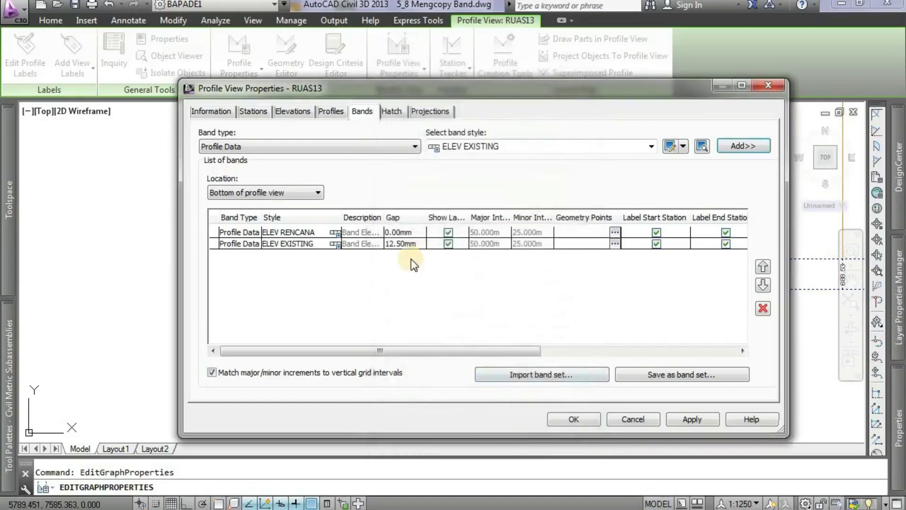
Step: Set the gap of the ELEV EXISTING band to 0 mm
click(409, 245)
click(409, 245)
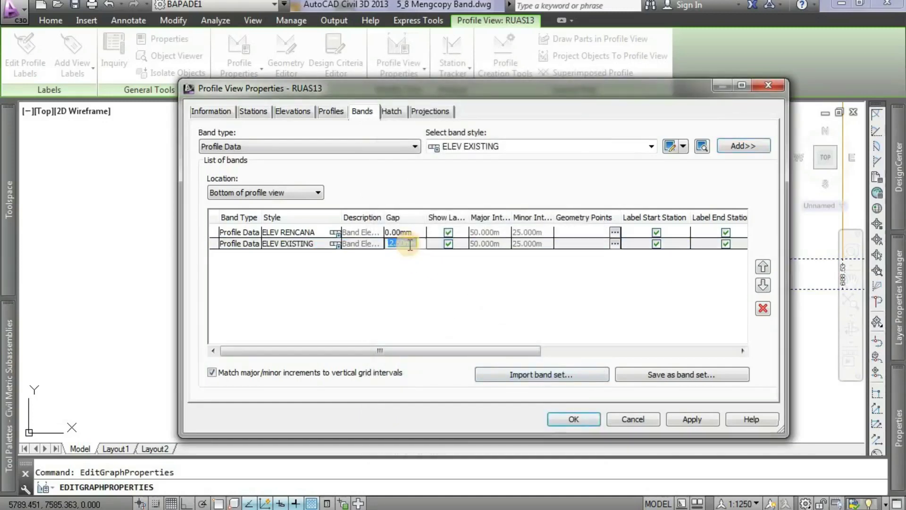
text(0)
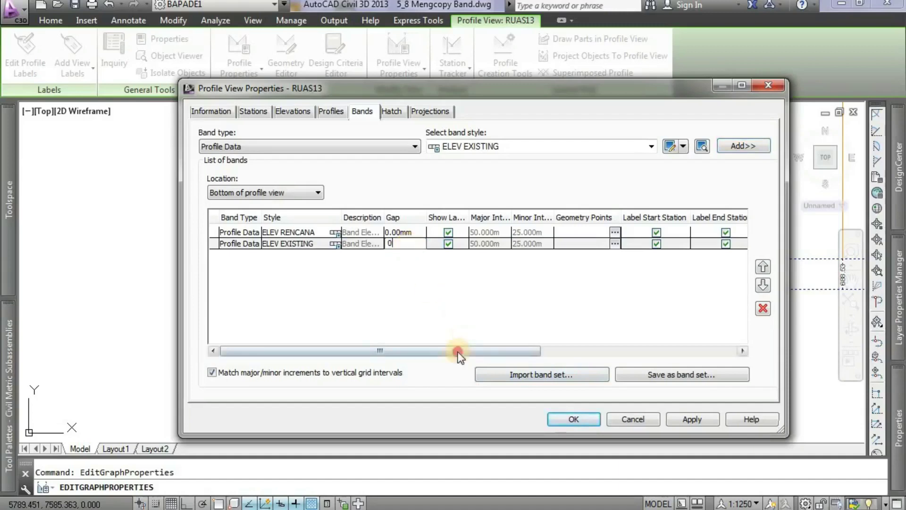
Step: Assign RECPRO1 as Profile1 and EG - Surface as Profile2 for the ELEV EXISTING band
click(616, 352)
click(694, 351)
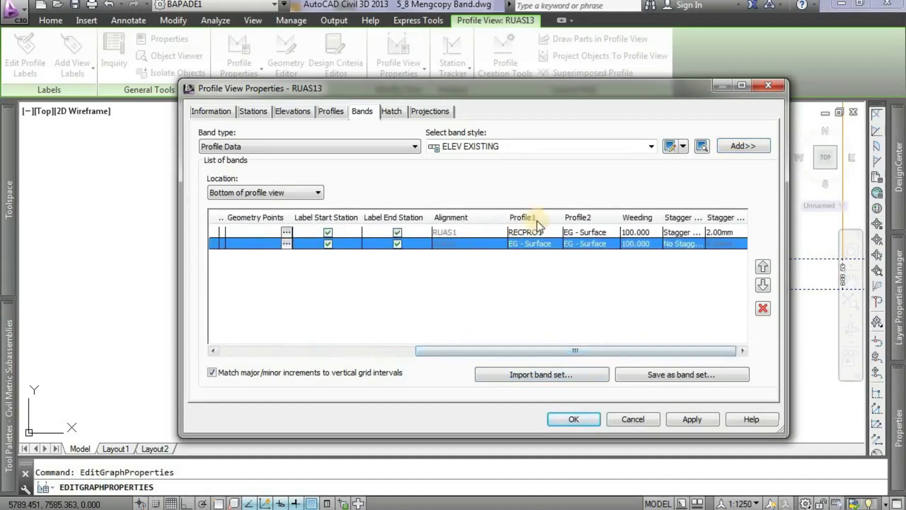
click(534, 242)
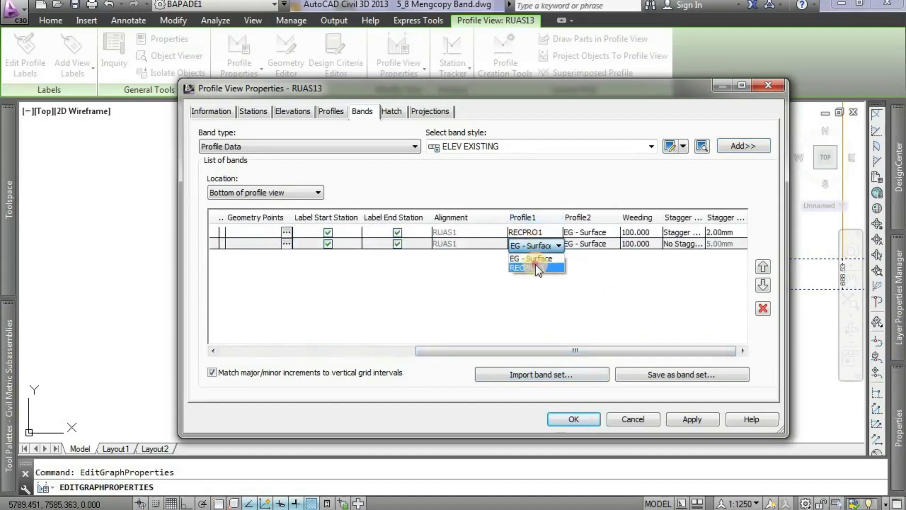
click(531, 270)
click(585, 245)
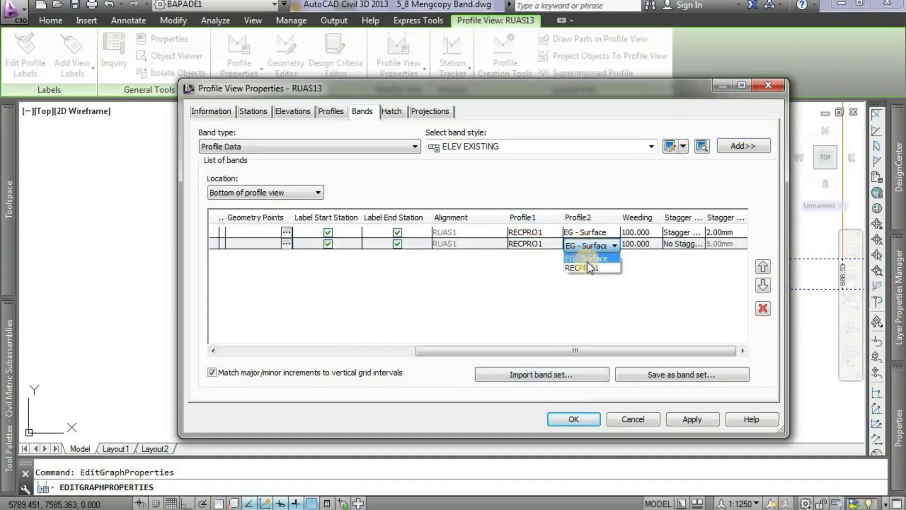
click(588, 256)
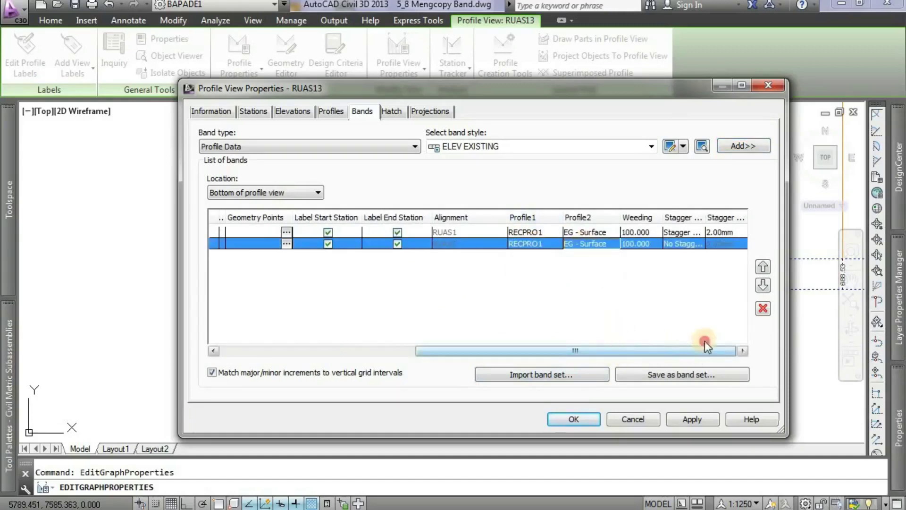
Step: Stagger the ELEV EXISTING band's labels to both sides with a 2 mm stagger distance, and apply the profile view properties
click(681, 245)
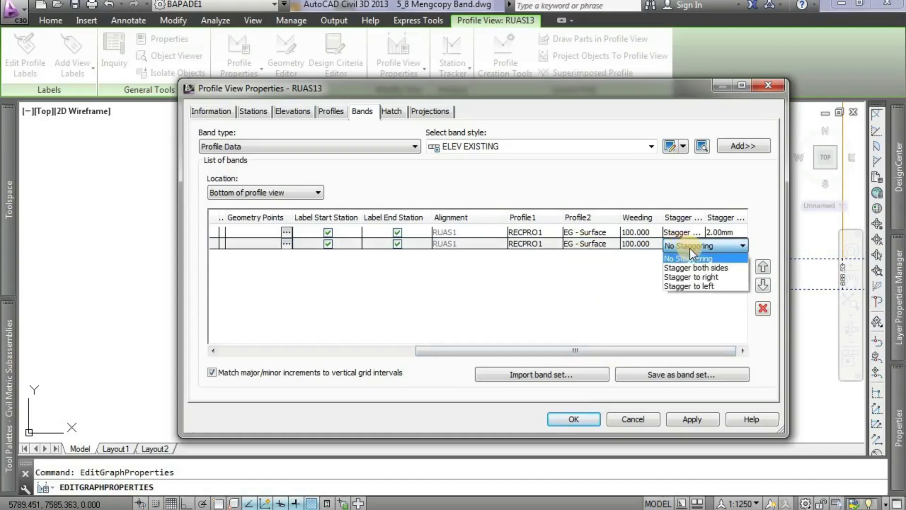
click(706, 268)
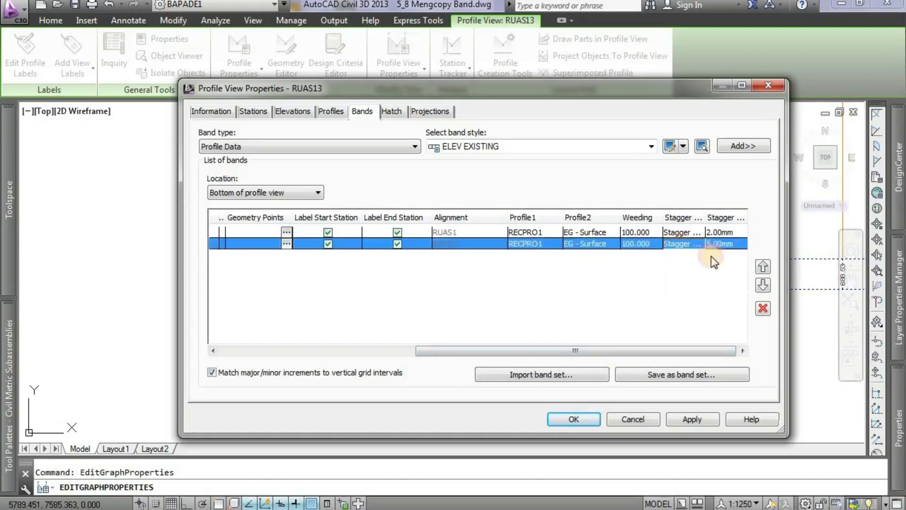
click(725, 246)
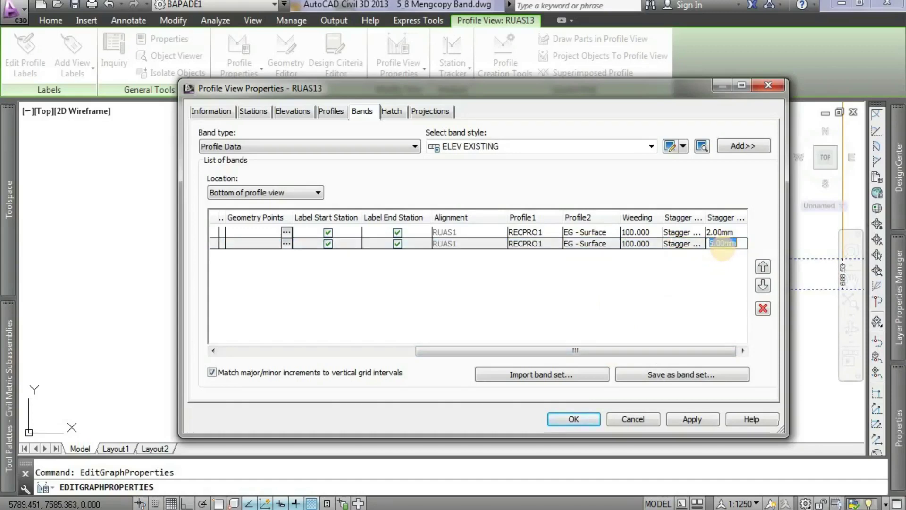
text(2)
click(690, 419)
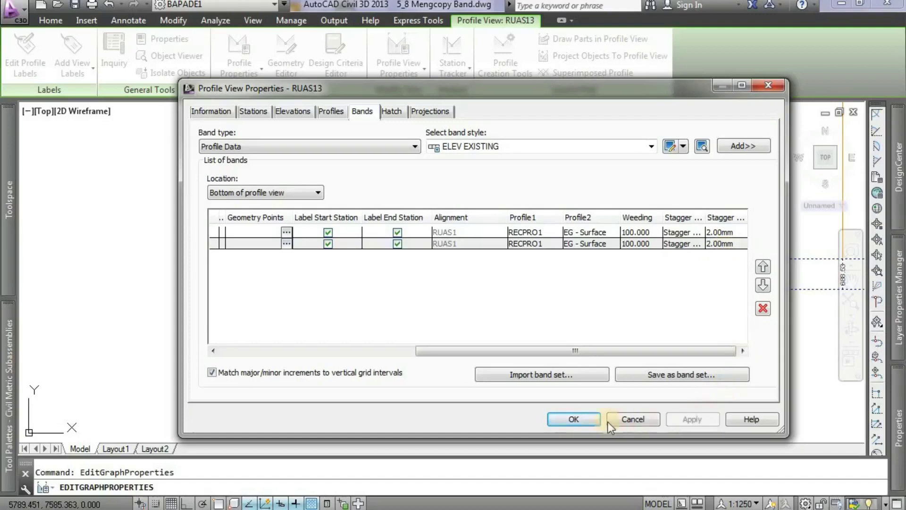
click(580, 420)
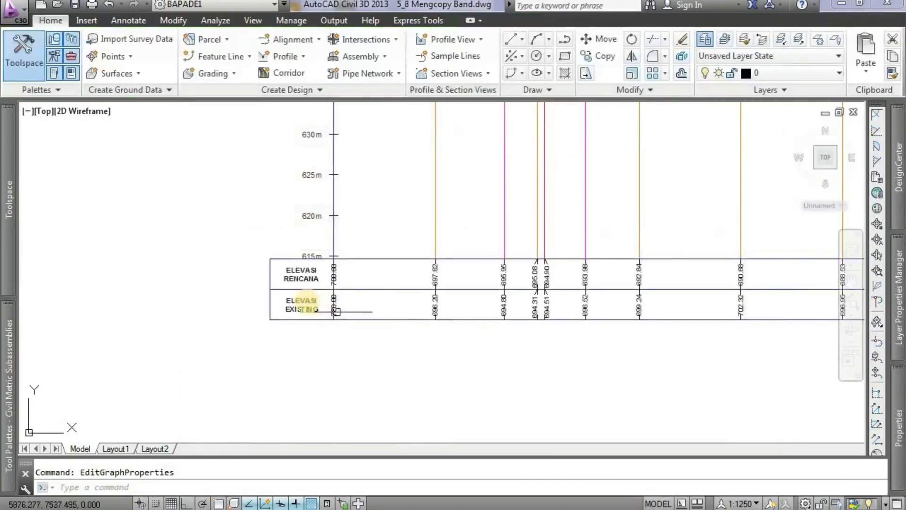
Step: Examine the ELEVASI RENCANA and ELEVASI EXISTING bands beneath the profile view
scroll(310, 300, up, 4)
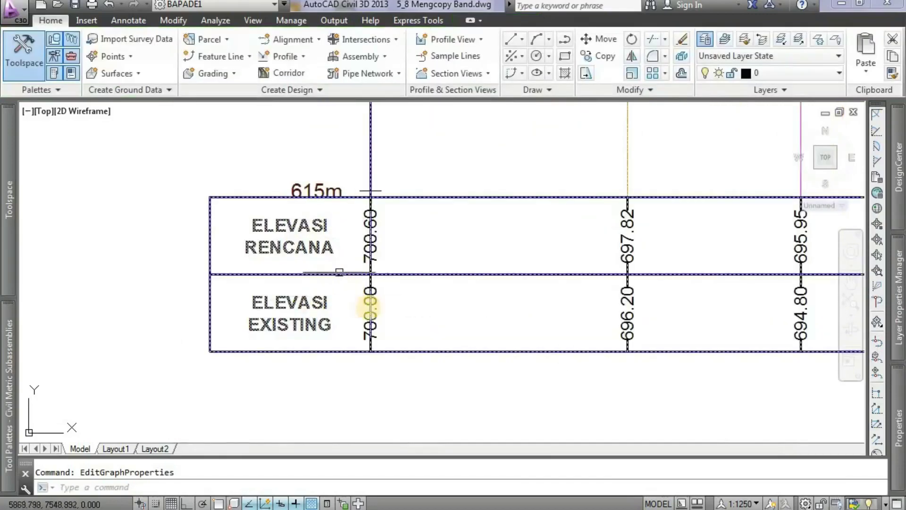
scroll(364, 303, down, 6)
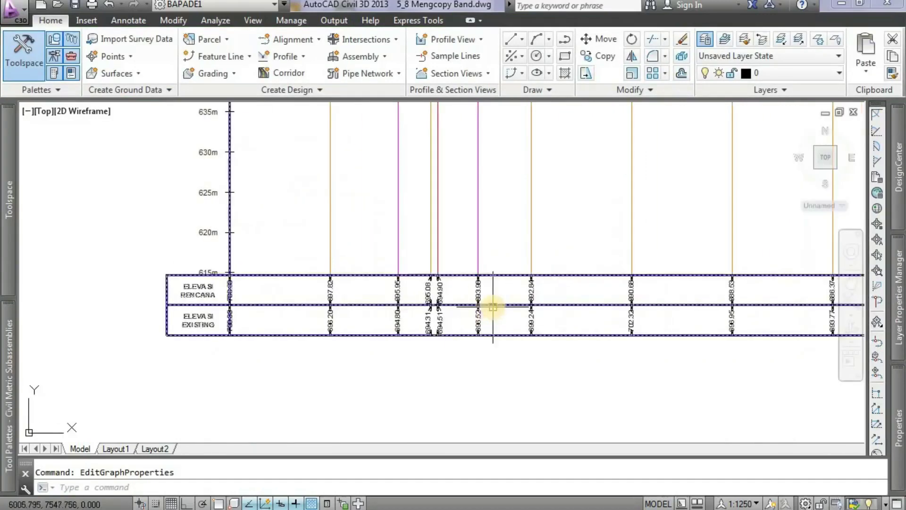
scroll(493, 307, up, 2)
mouse_move(57, 334)
middle_down()
mouse_move(396, 335)
mouse_move(398, 320)
middle_up()
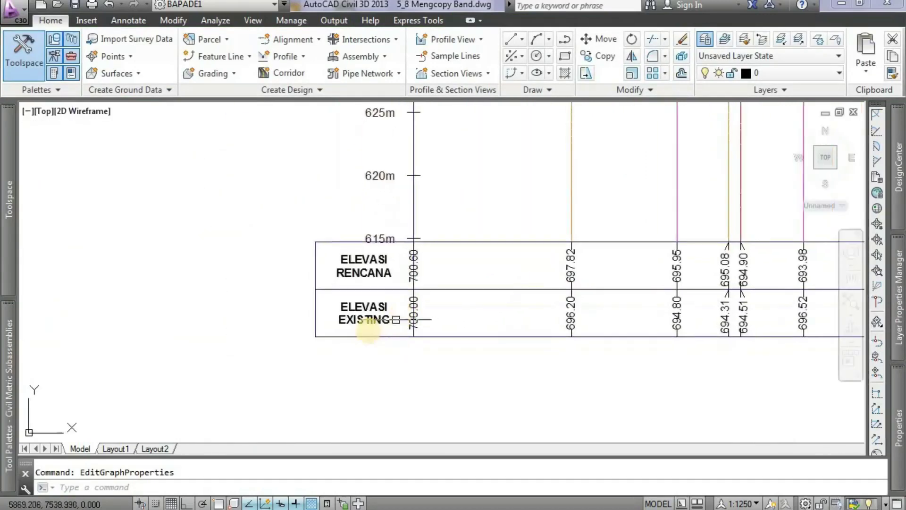
scroll(396, 320, up, 2)
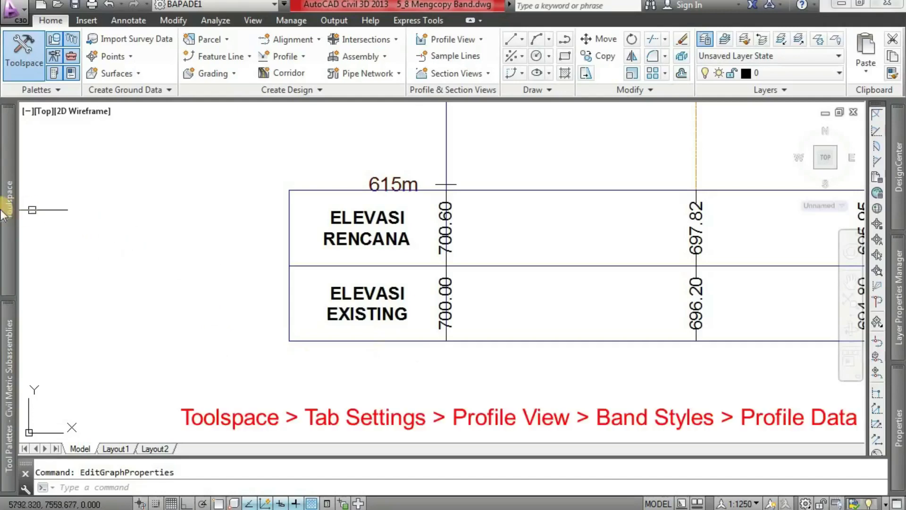
Step: Copy the ELEV RENCANA profile data band style and name the copy STATION
mouse_move(4, 212)
click(100, 259)
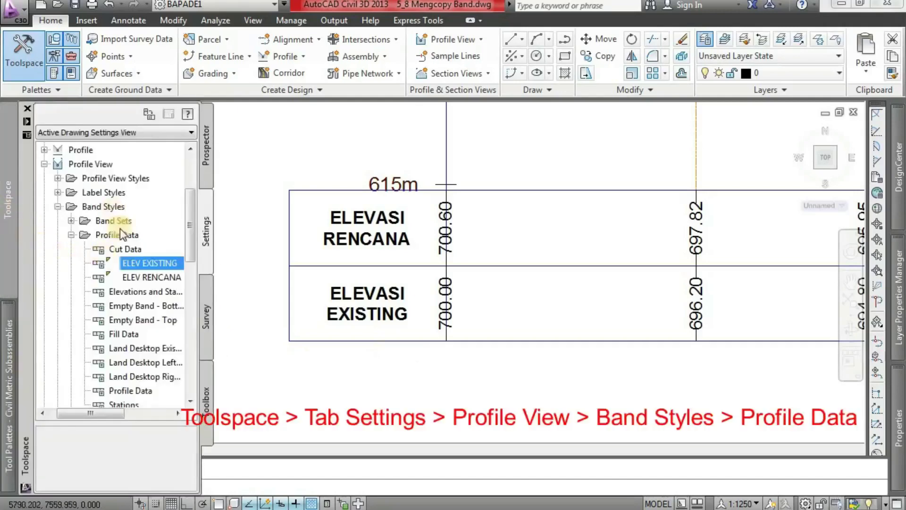
click(148, 278)
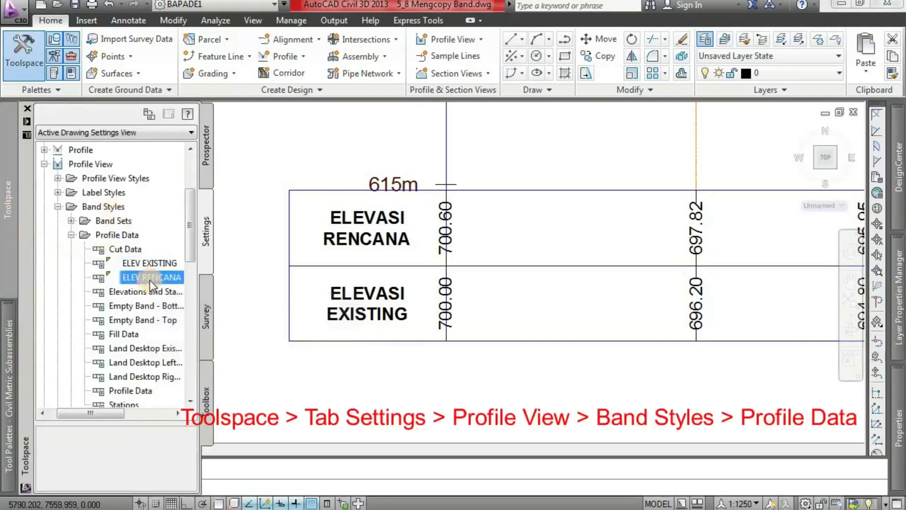
right_click(154, 279)
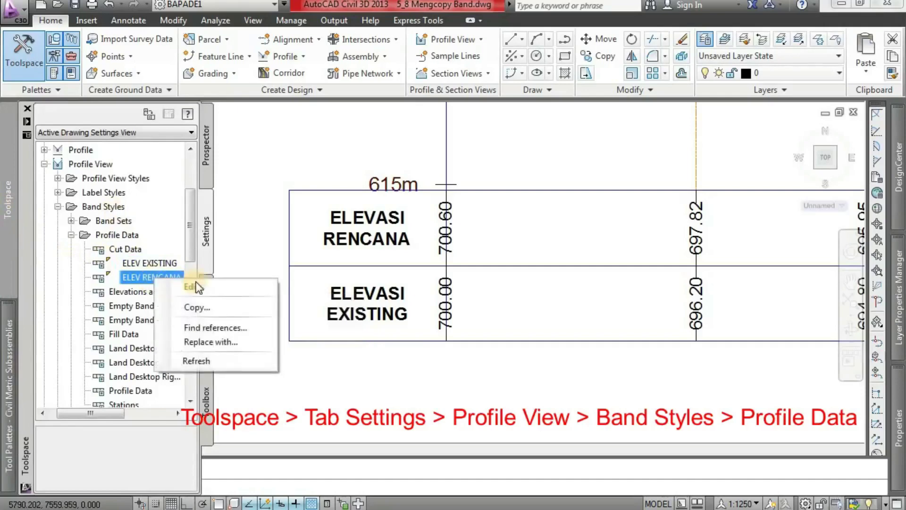
click(203, 307)
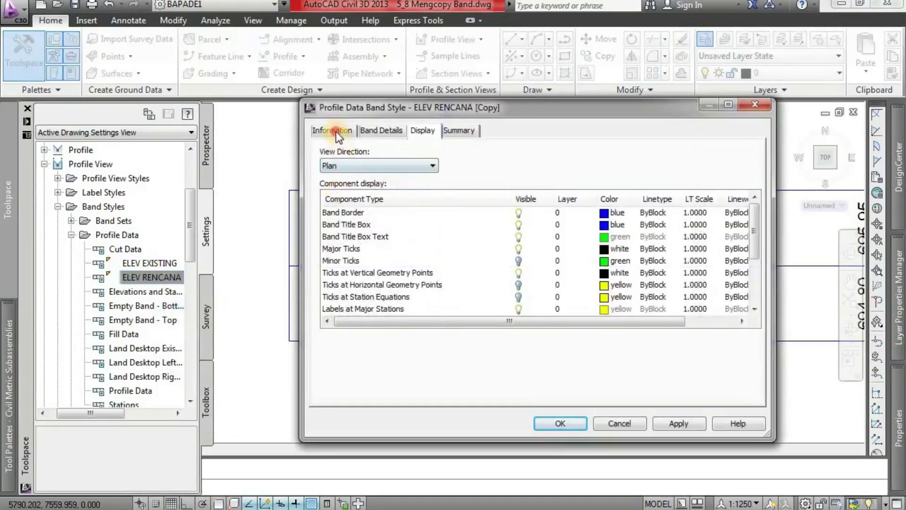
click(336, 135)
click(277, 177)
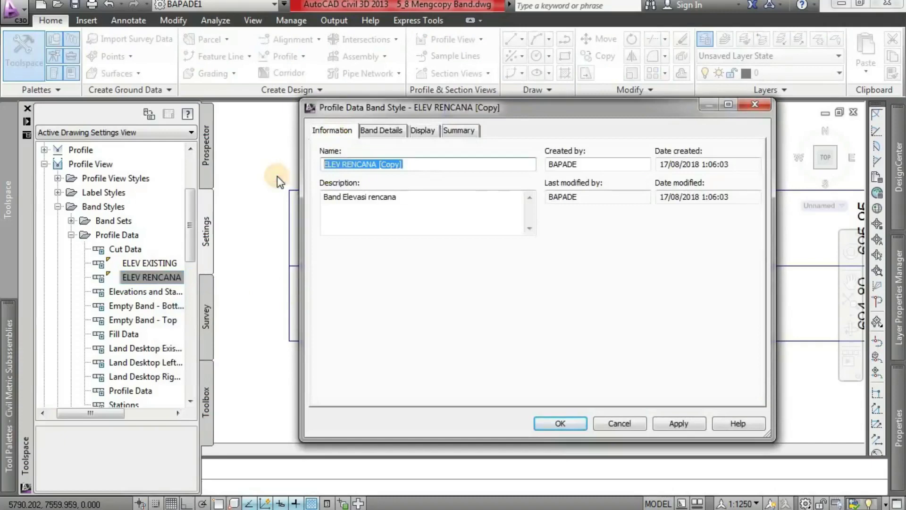
text(STATION)
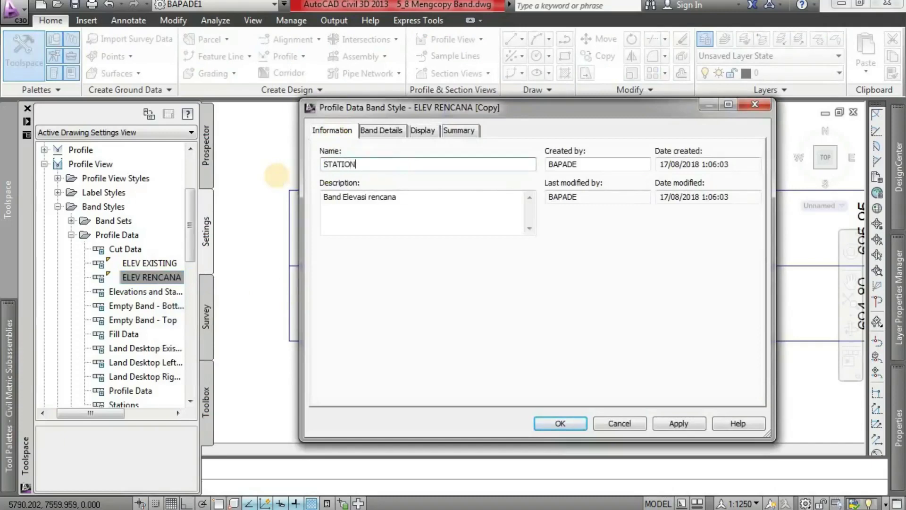
Step: Replace the Judul Band title text of the STATION band style with STATION and save the title label
click(383, 128)
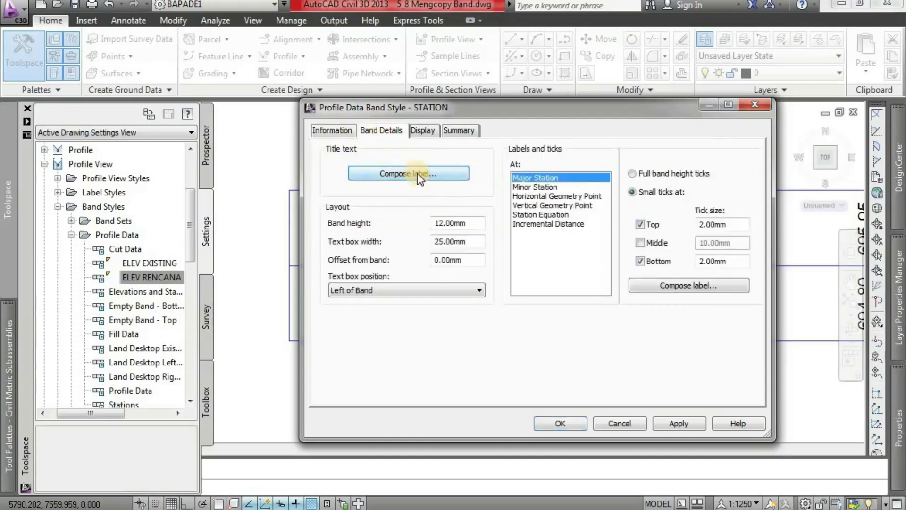
click(417, 174)
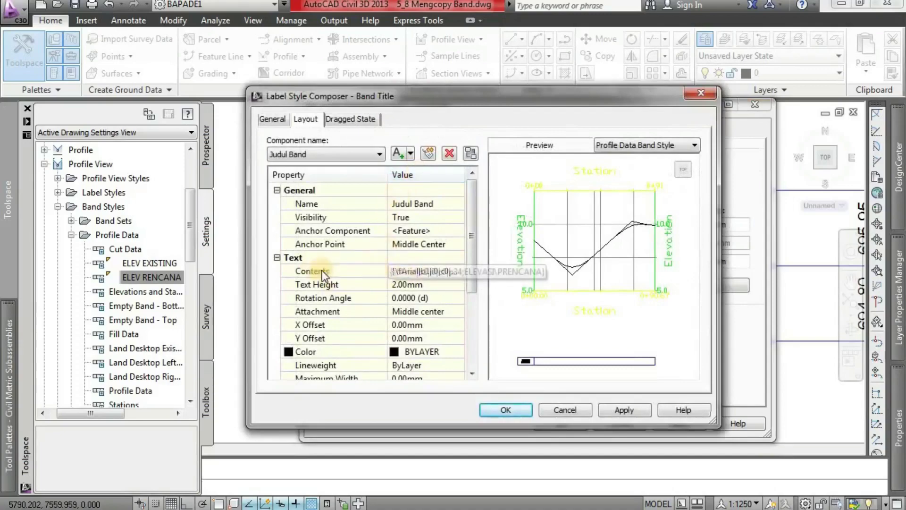
click(407, 271)
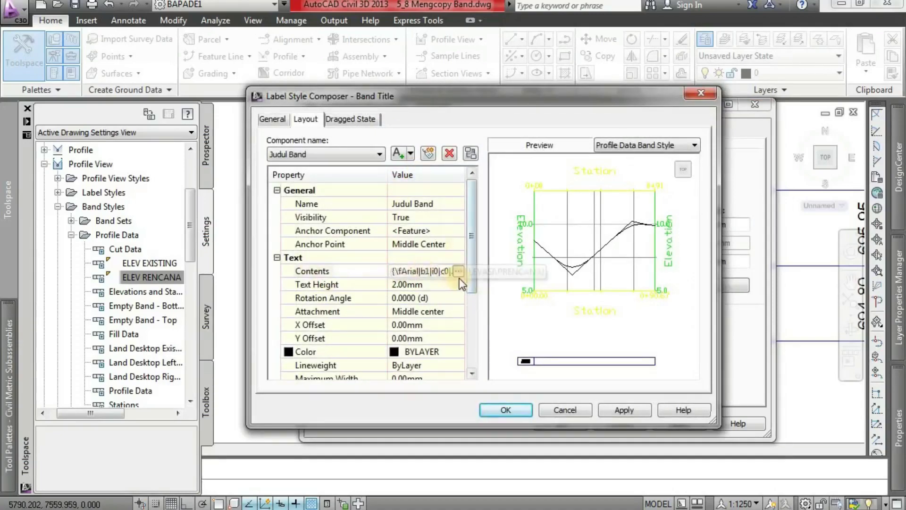
click(458, 272)
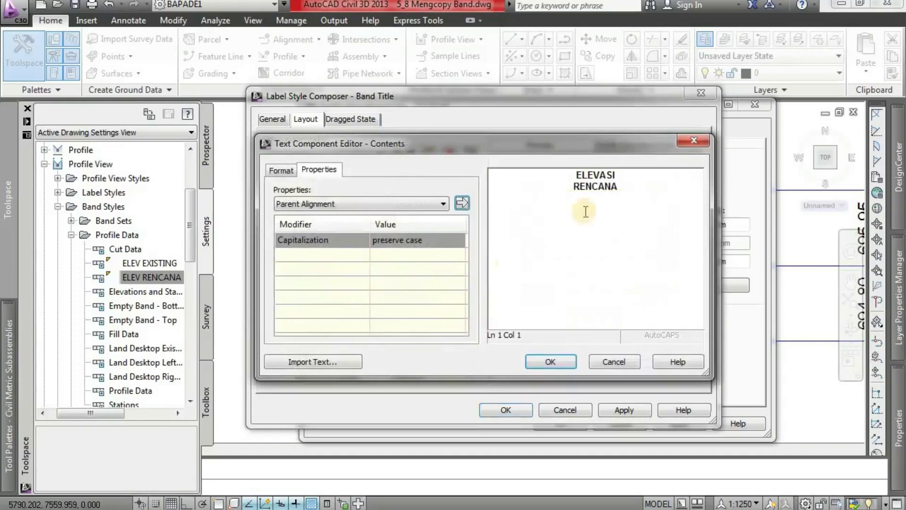
drag(622, 187, 545, 176)
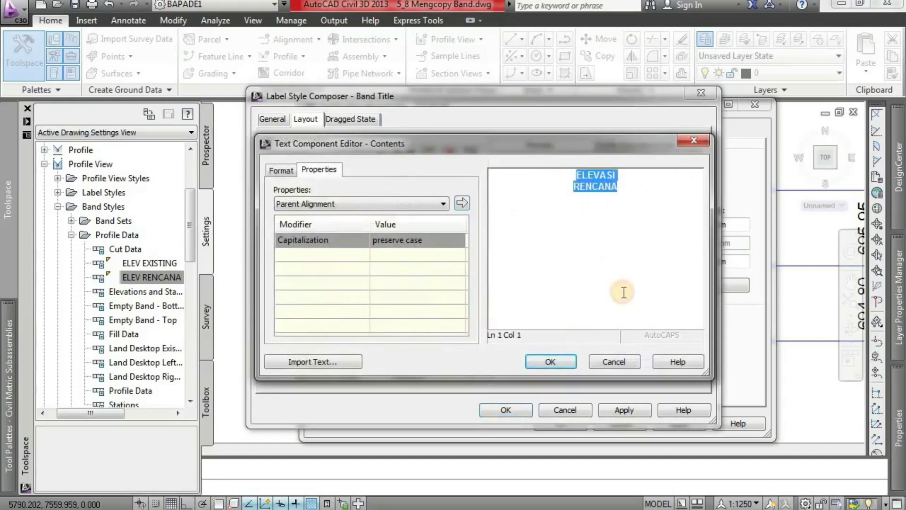
text(S)
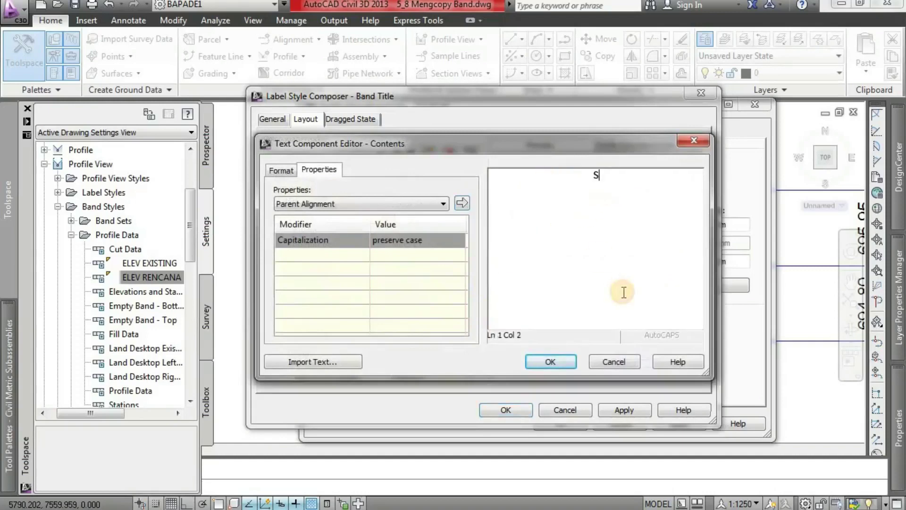
text(TATION)
click(552, 361)
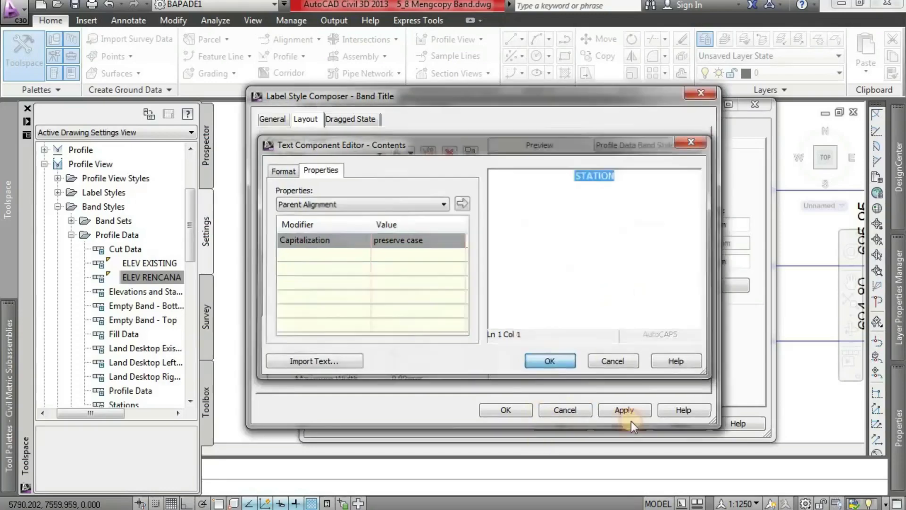
click(506, 409)
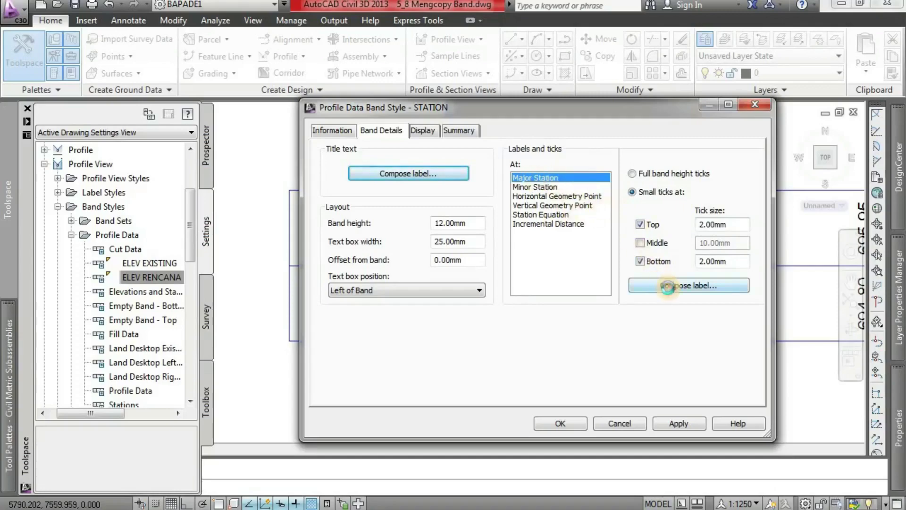
Step: Set the STA component's visibility to True in the STATION style's Major Station label
click(670, 290)
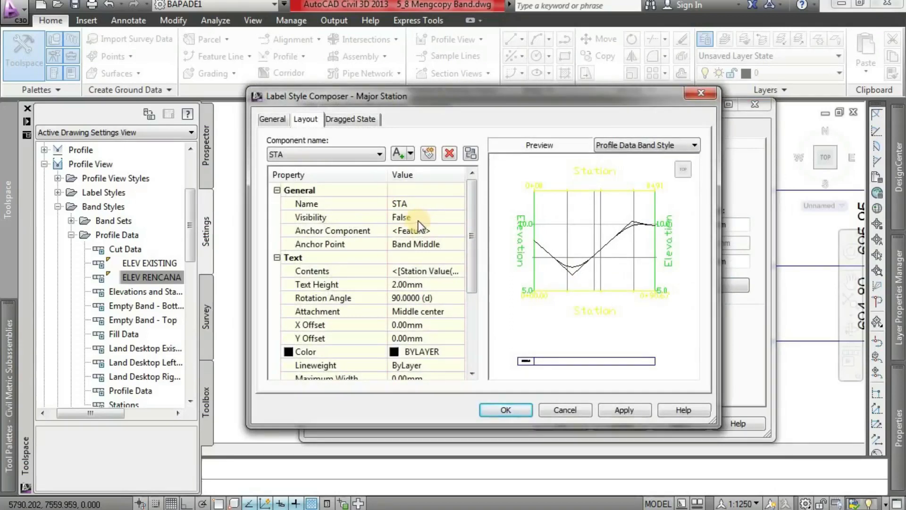
click(418, 219)
click(418, 218)
click(421, 242)
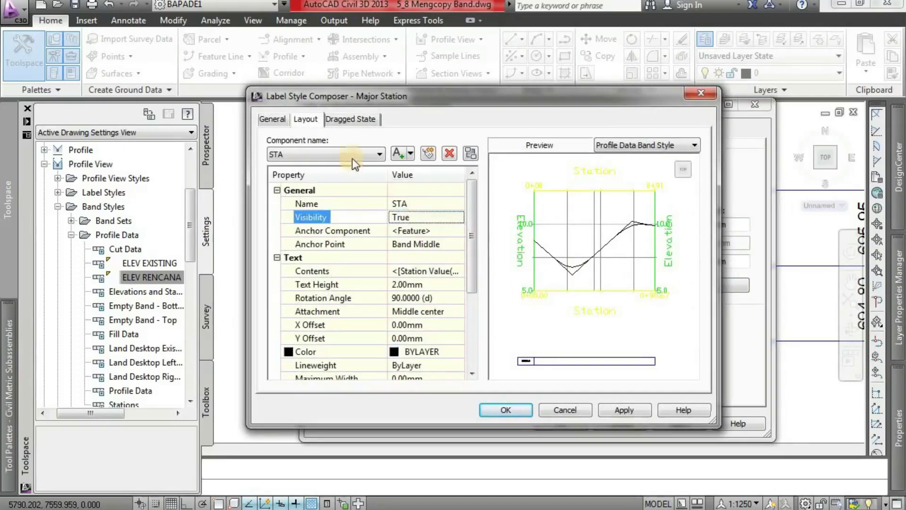
Step: Set the Elev Rencana component's visibility to False in the Major Station label, check the Elev Existing component, and accept the label
click(353, 155)
click(347, 175)
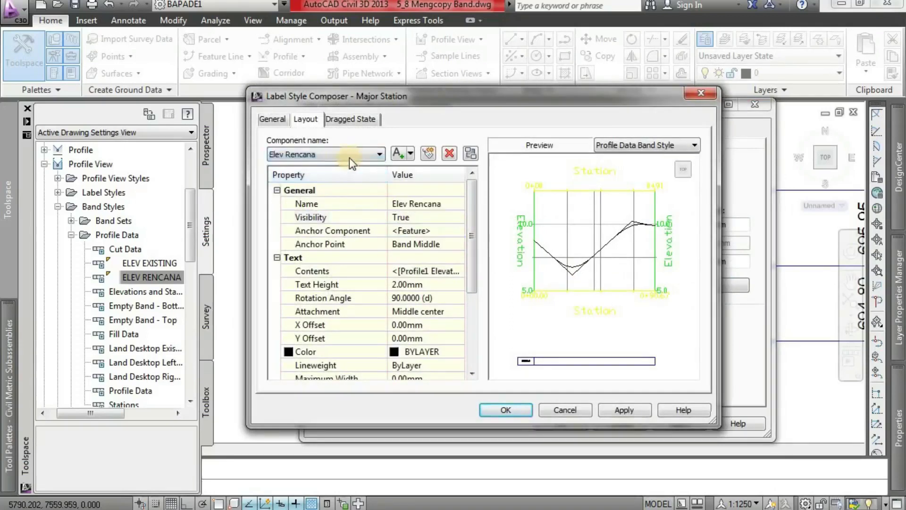
click(412, 218)
click(413, 219)
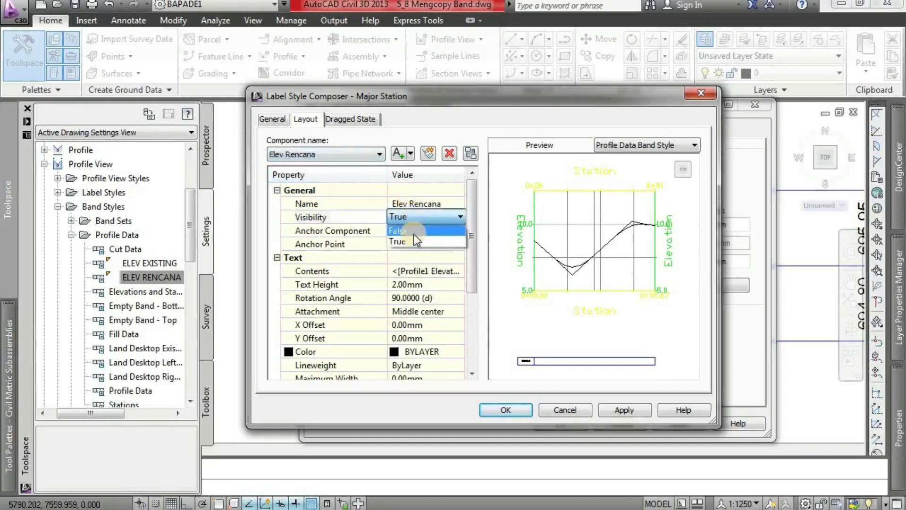
click(415, 231)
click(355, 152)
click(335, 185)
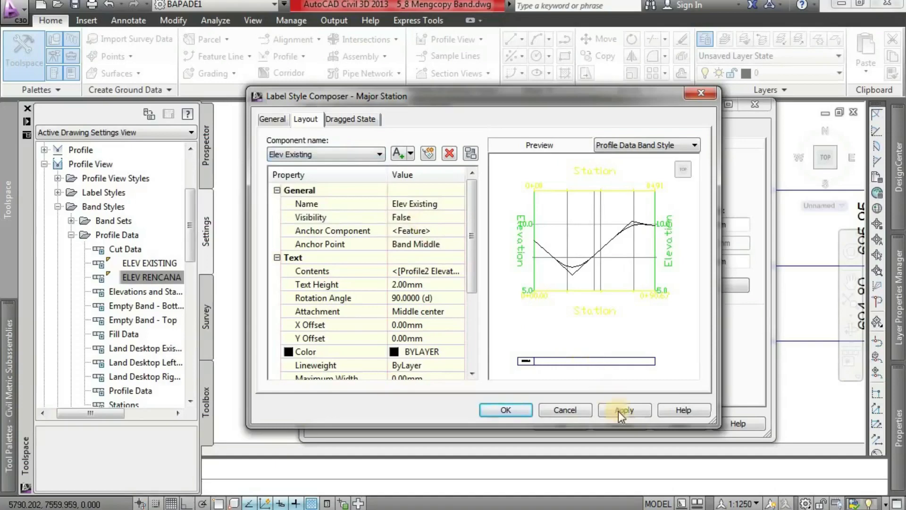
click(528, 410)
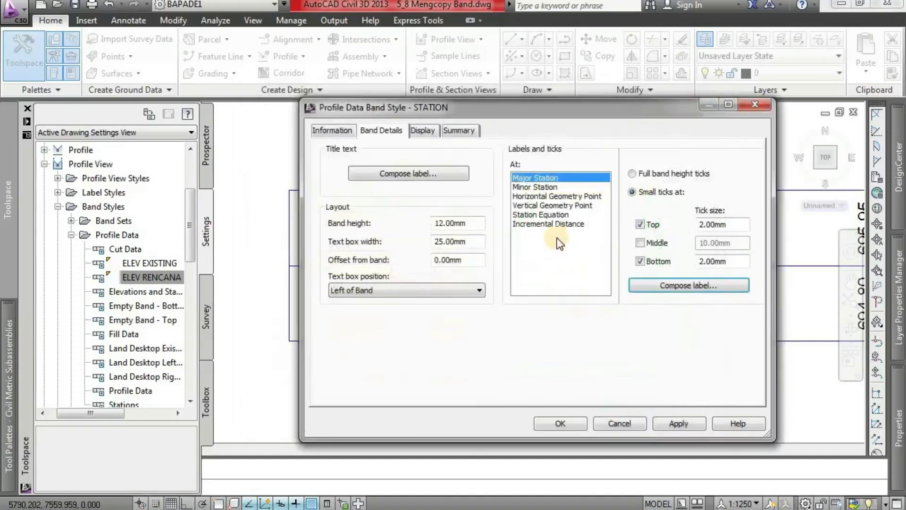
Step: Set the STA component's visibility to True in the STATION style's Vertical Geometry Point label
click(546, 206)
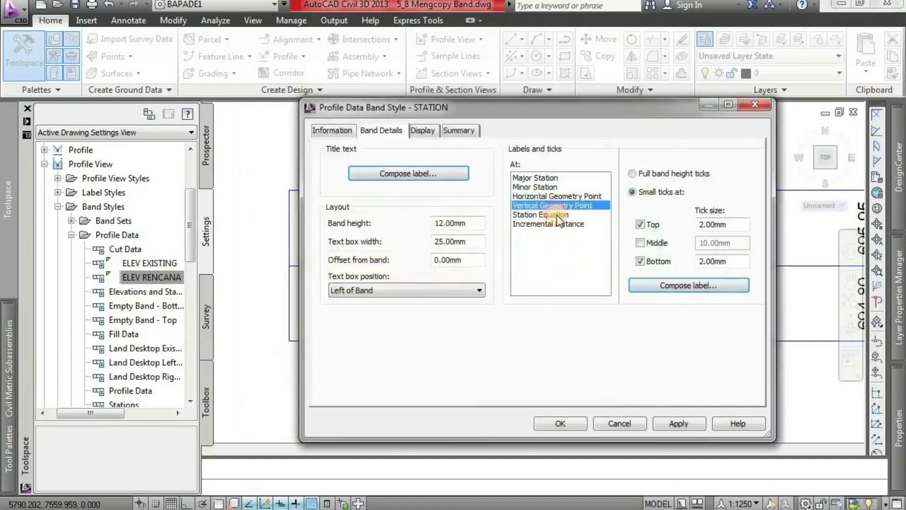
click(675, 285)
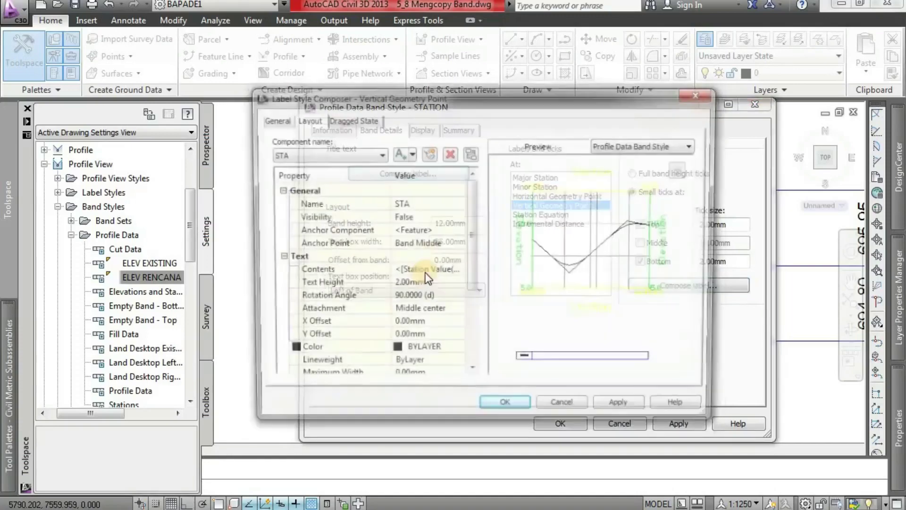
click(416, 214)
click(415, 214)
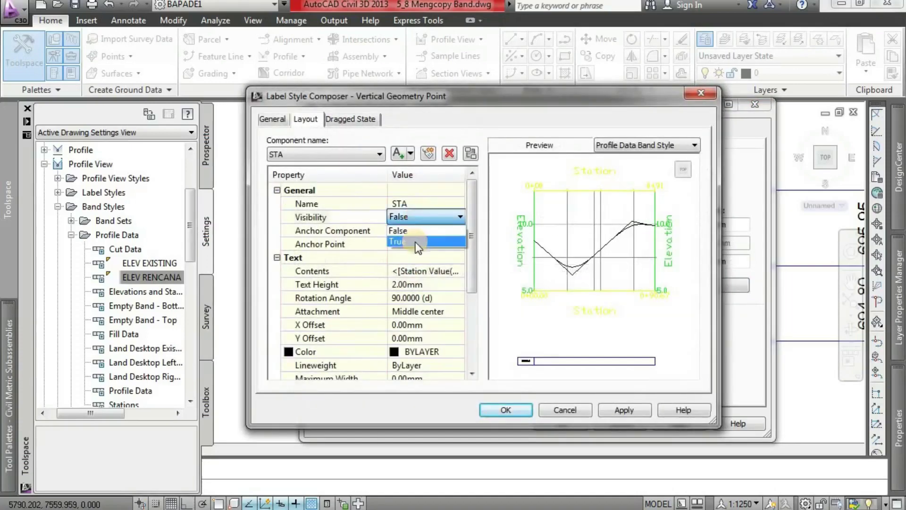
click(415, 242)
Step: Set the Elev Rencana component's visibility to False in the Vertical Geometry Point label, check Elev Existing, and save the STATION band style
click(380, 155)
click(302, 169)
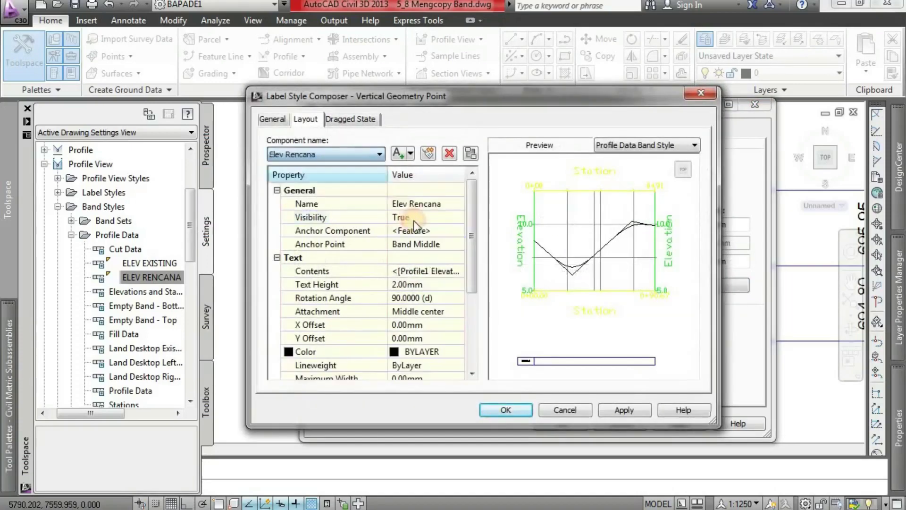
click(416, 216)
click(420, 222)
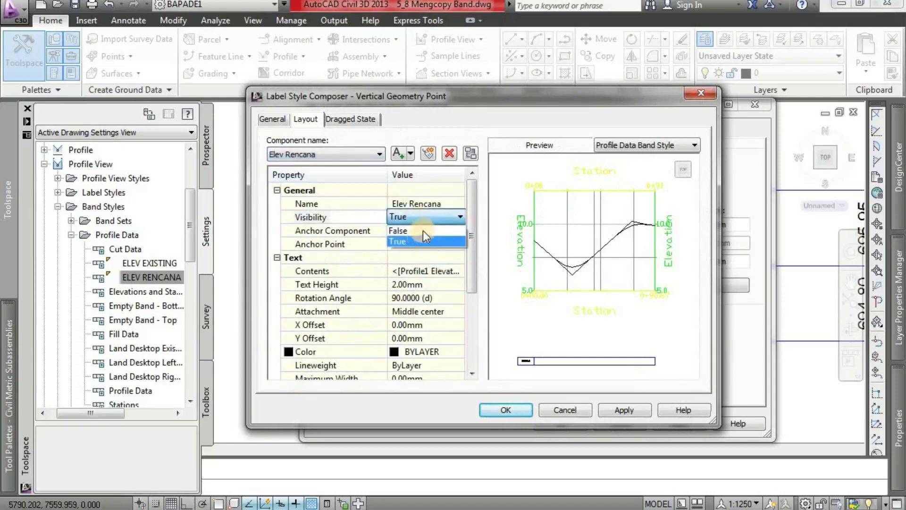
click(423, 231)
click(351, 157)
click(331, 183)
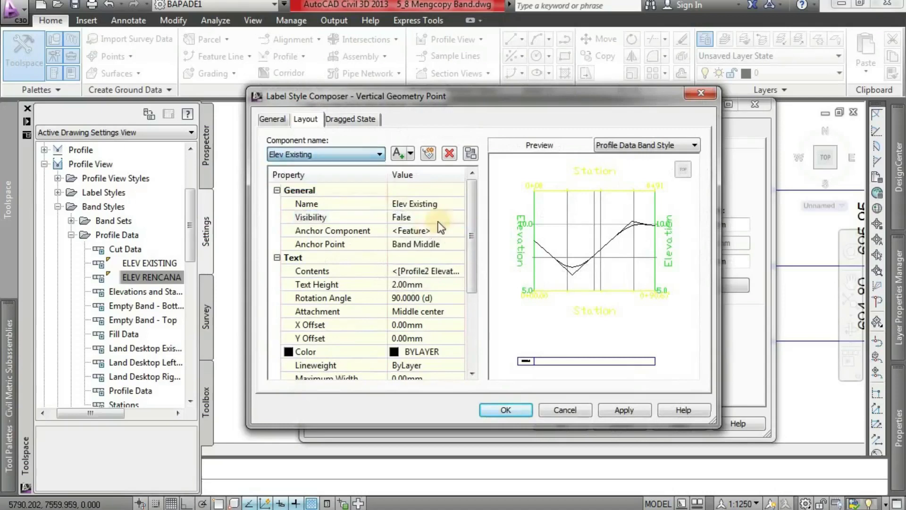
click(605, 409)
click(506, 410)
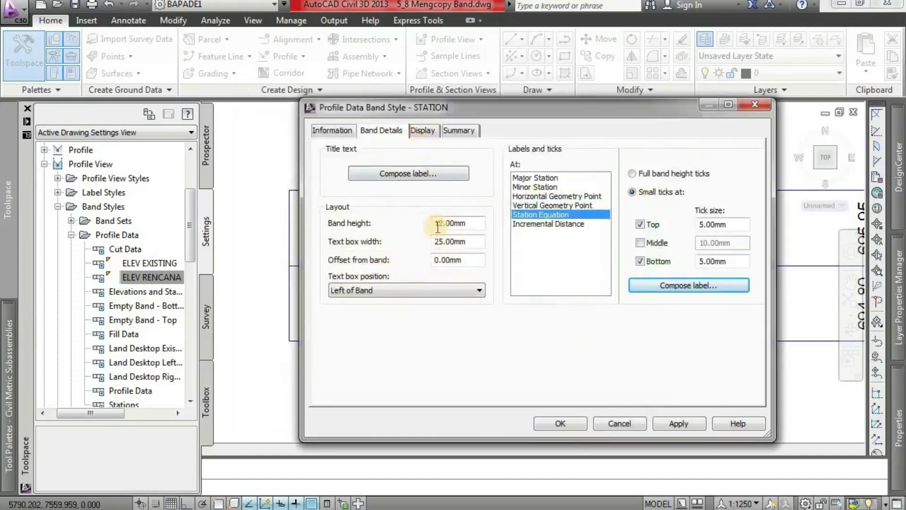
click(675, 425)
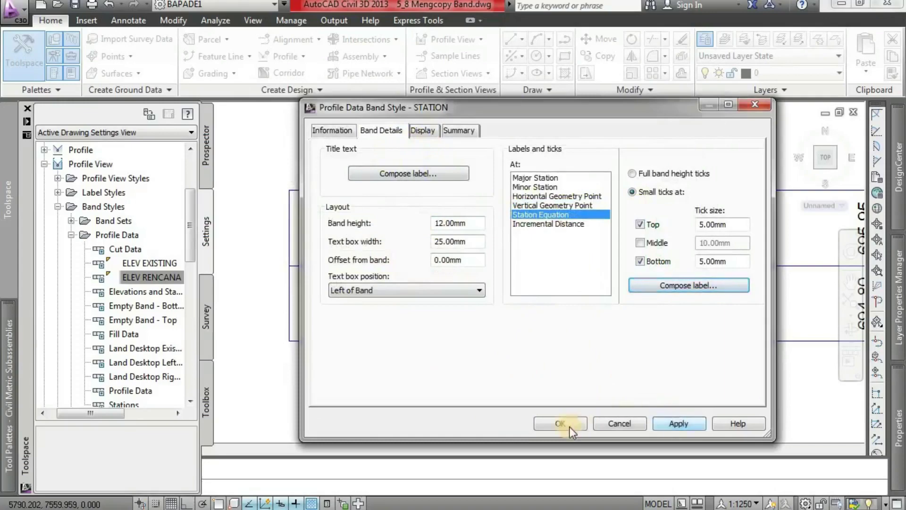
click(565, 424)
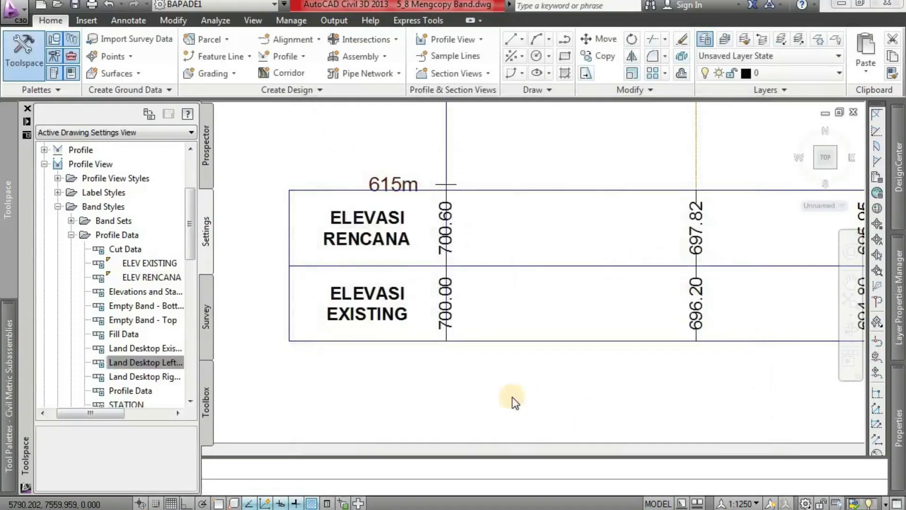
Step: Select the RUAS13 profile view in the drawing and open its profile view properties
click(266, 169)
click(258, 182)
click(289, 190)
scroll(239, 219, down, 4)
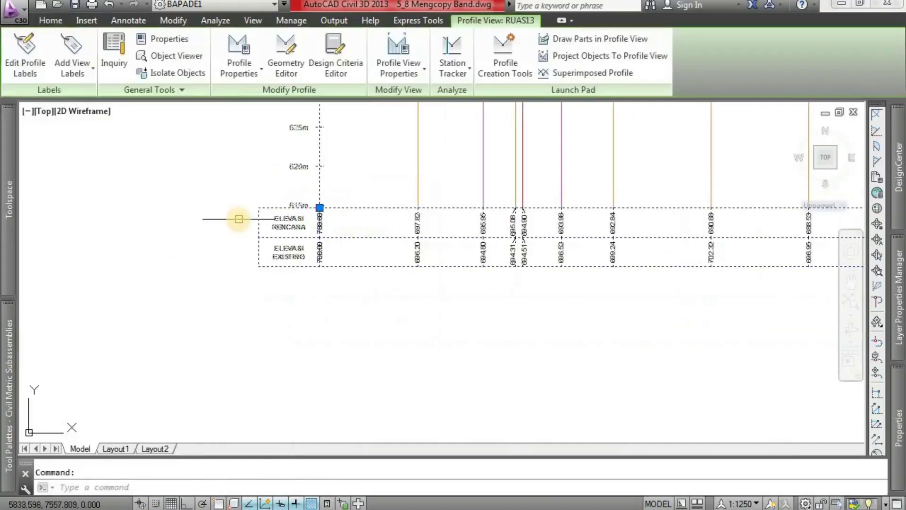
middle_drag(239, 219, 289, 257)
right_click(208, 223)
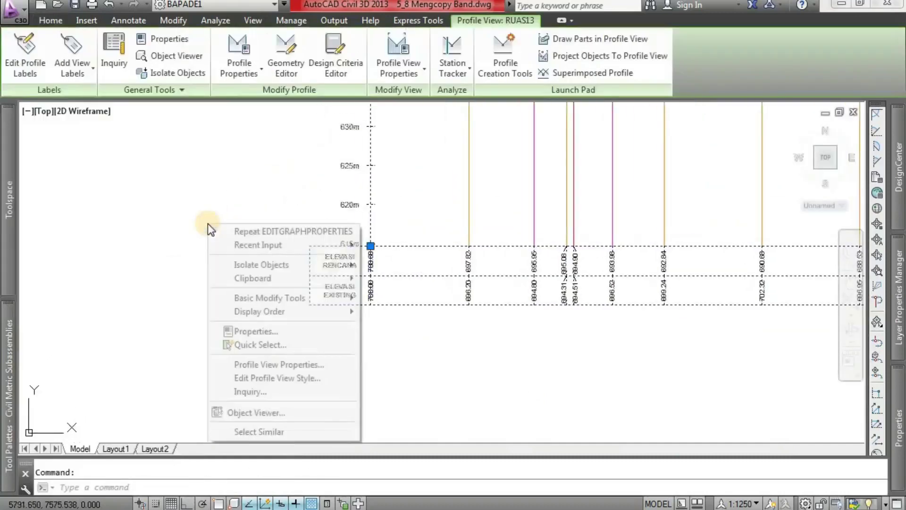
click(336, 365)
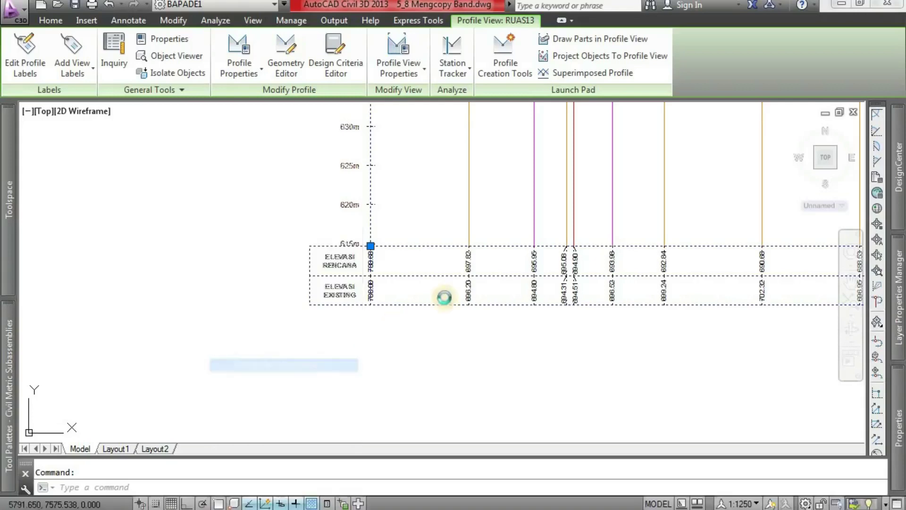
Step: Add a Profile Data band with the STATION style, excluding the Overall High, Overall Low, High and Low Points from its geometry point labels
click(334, 151)
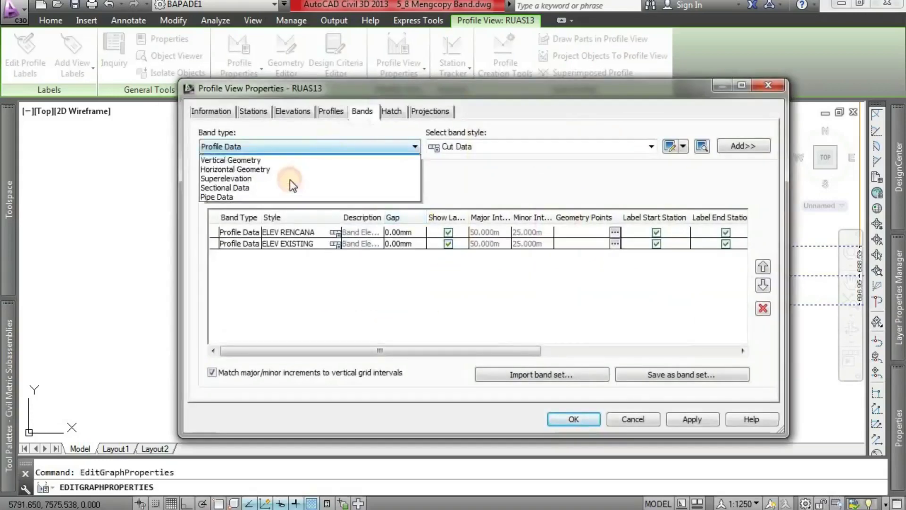
click(286, 161)
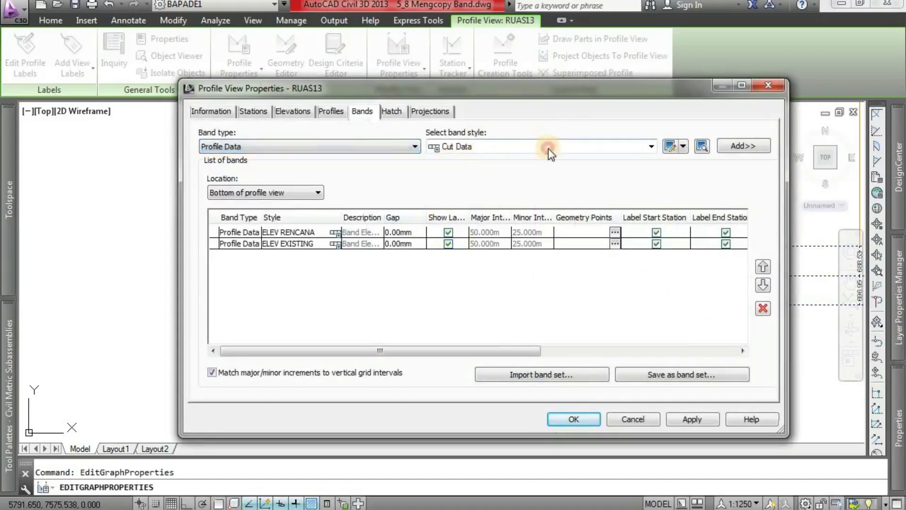
click(551, 154)
click(483, 292)
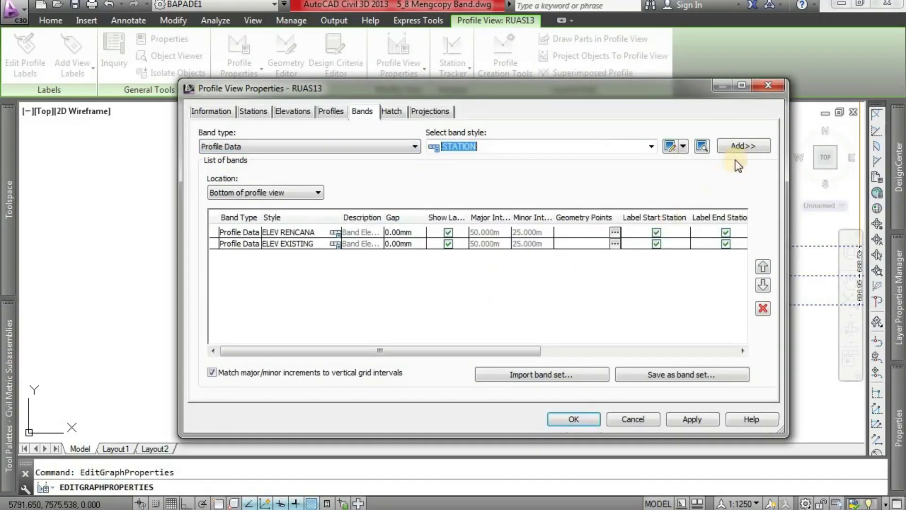
click(744, 147)
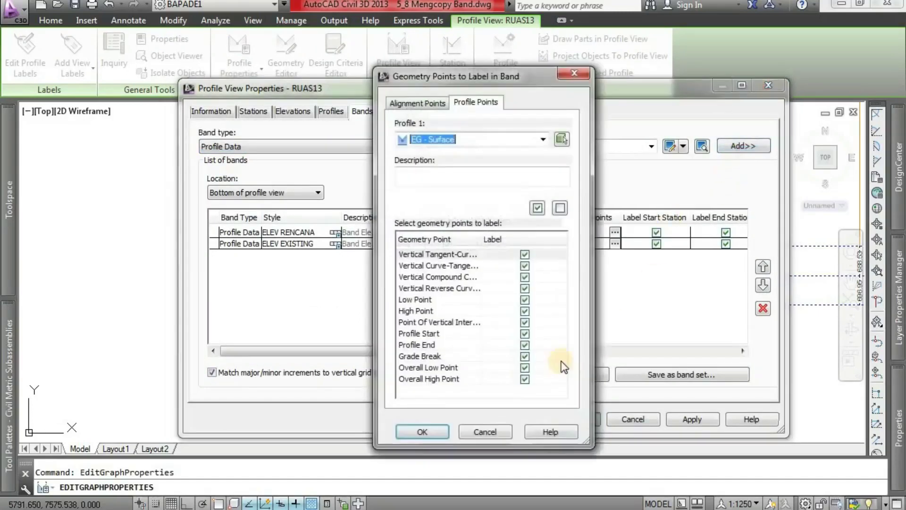
click(525, 379)
click(526, 367)
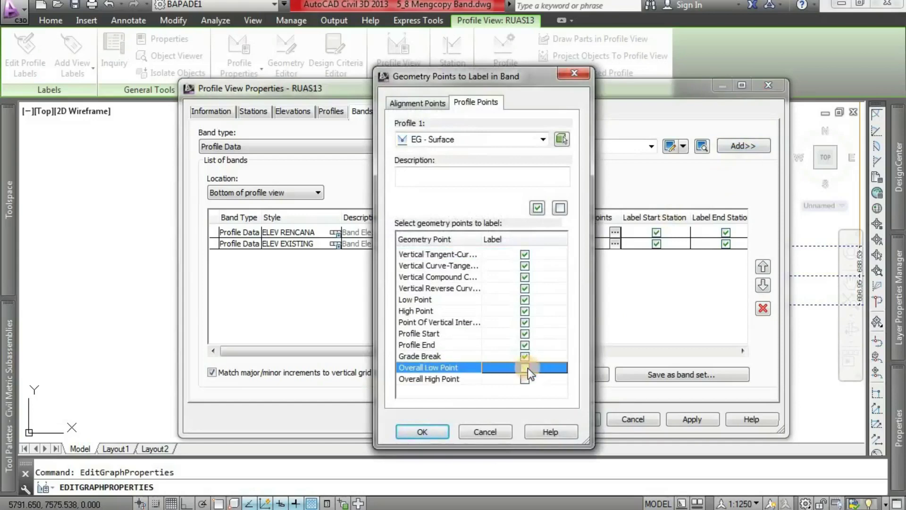
click(526, 311)
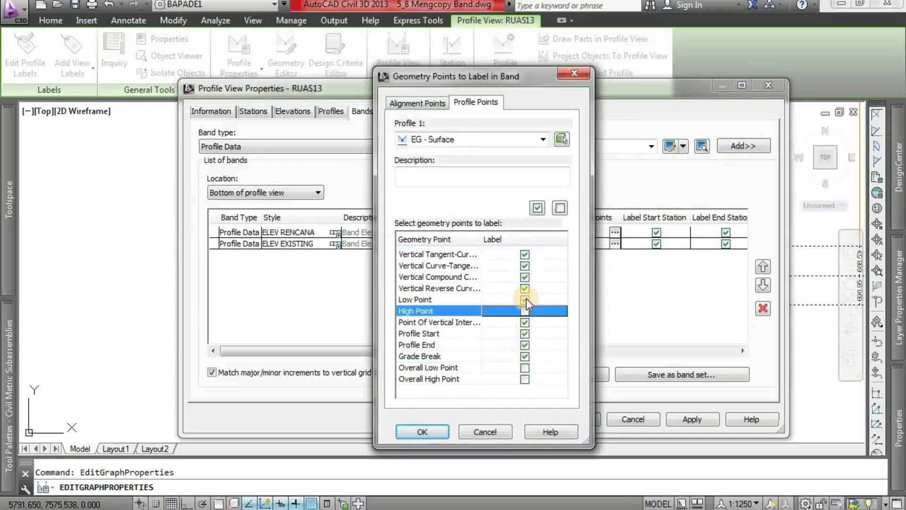
click(525, 299)
click(434, 431)
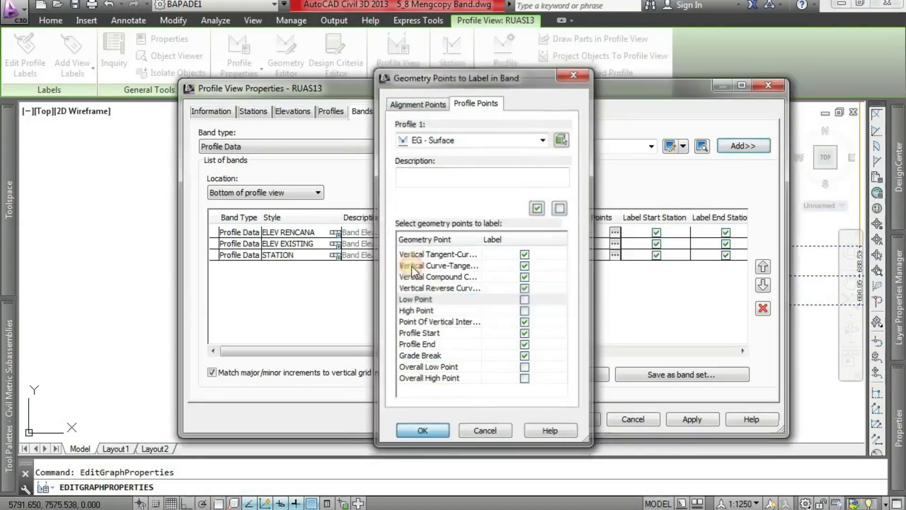
Step: Set the STATION band's gap to 0 mm
click(409, 257)
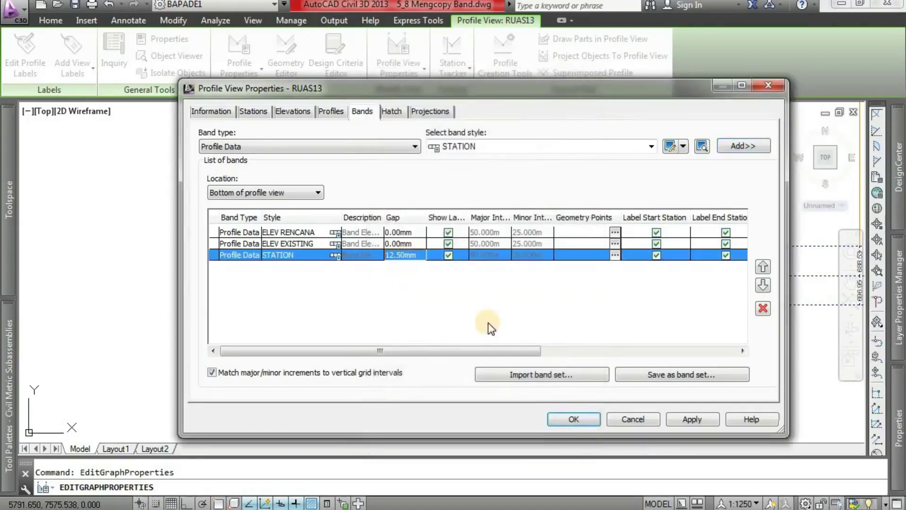
click(418, 255)
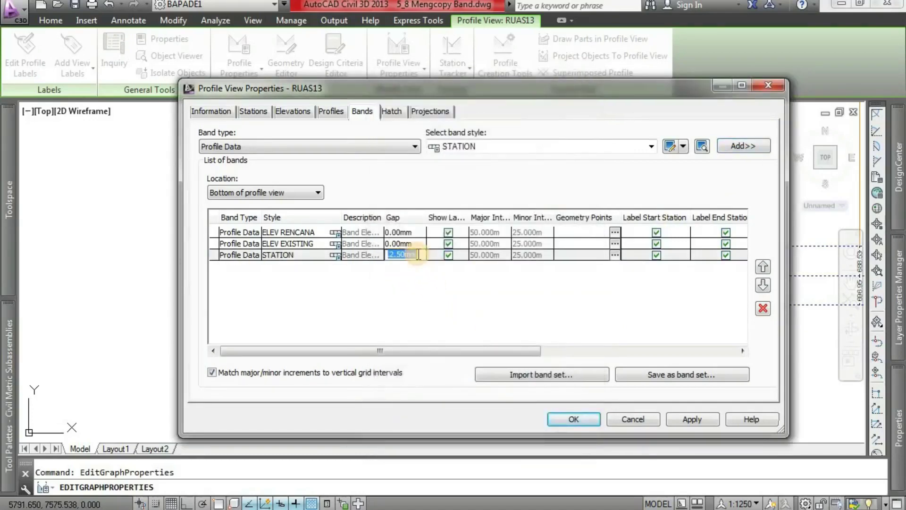
text(0)
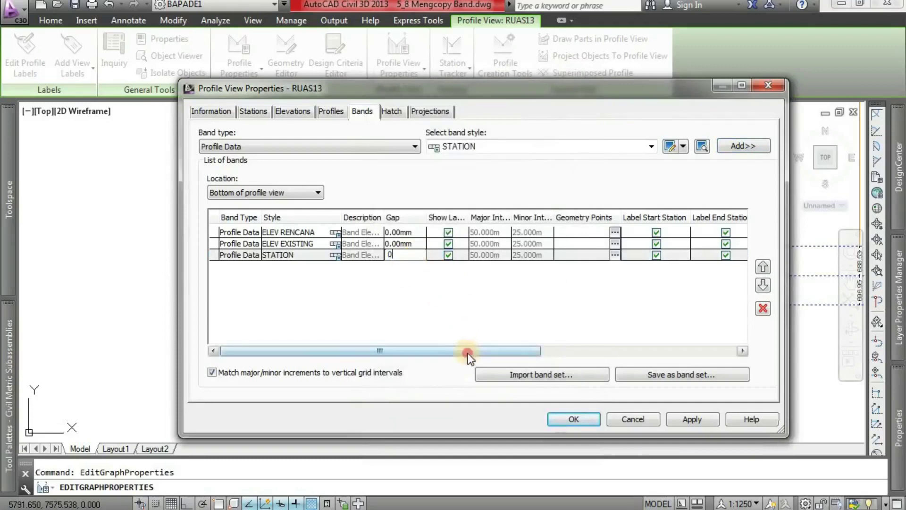
Step: Set the STATION band's Profile1 to RECPRO1 and its Profile2 to EG - Surface
drag(469, 351, 687, 350)
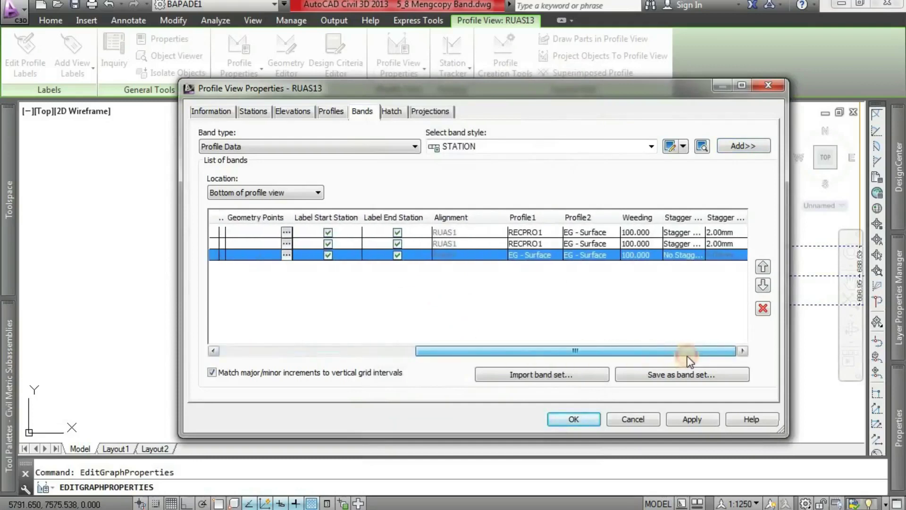
click(536, 253)
click(539, 278)
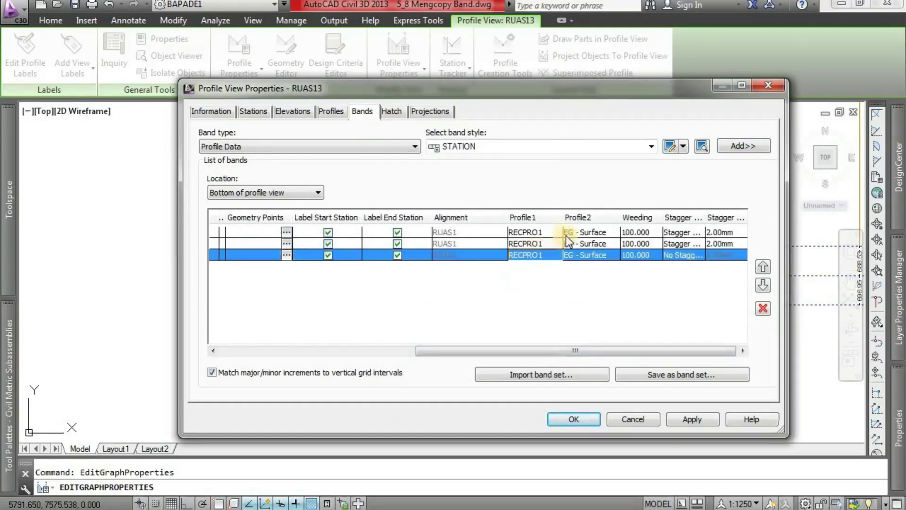
click(591, 260)
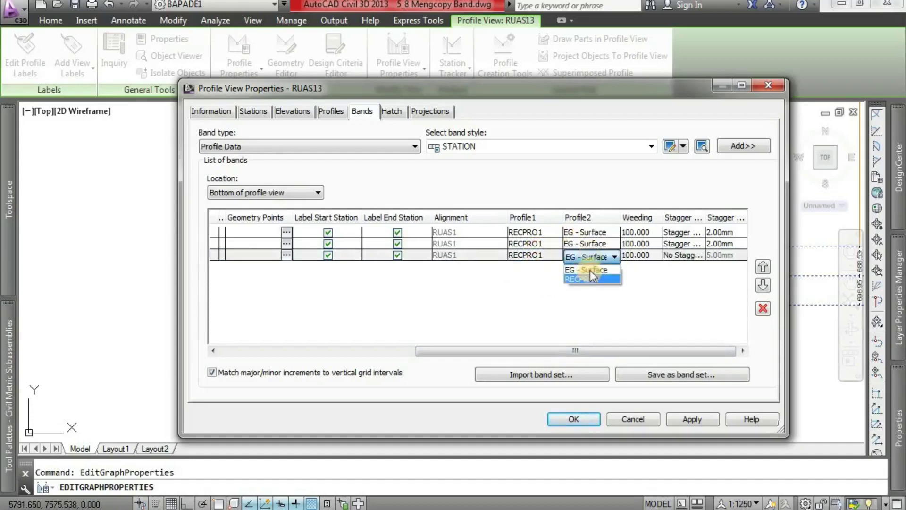
click(590, 270)
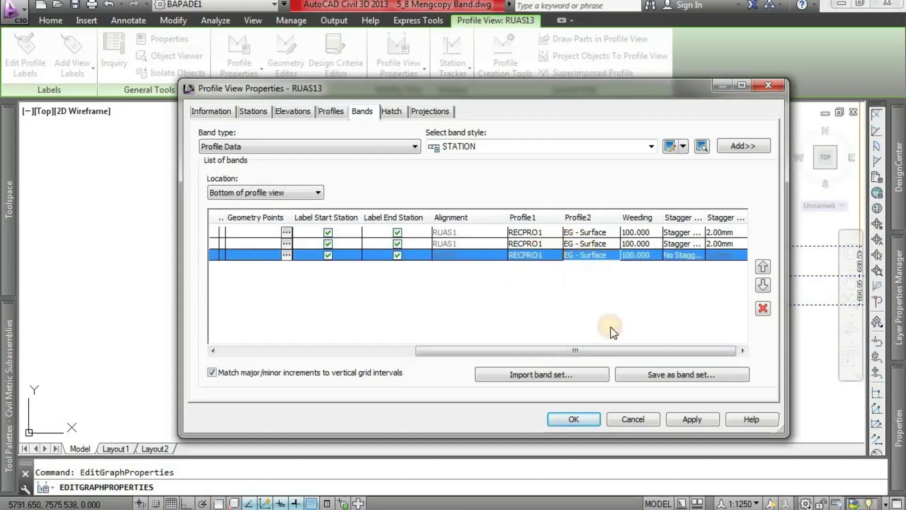
Step: Turn on label staggering for the STATION band with a 2 mm stagger height and apply the profile view properties
click(679, 256)
click(702, 279)
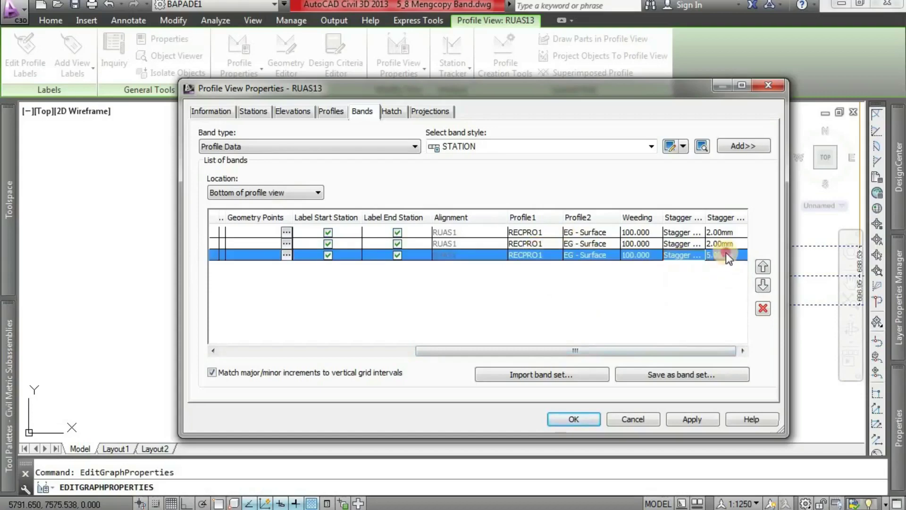
click(726, 254)
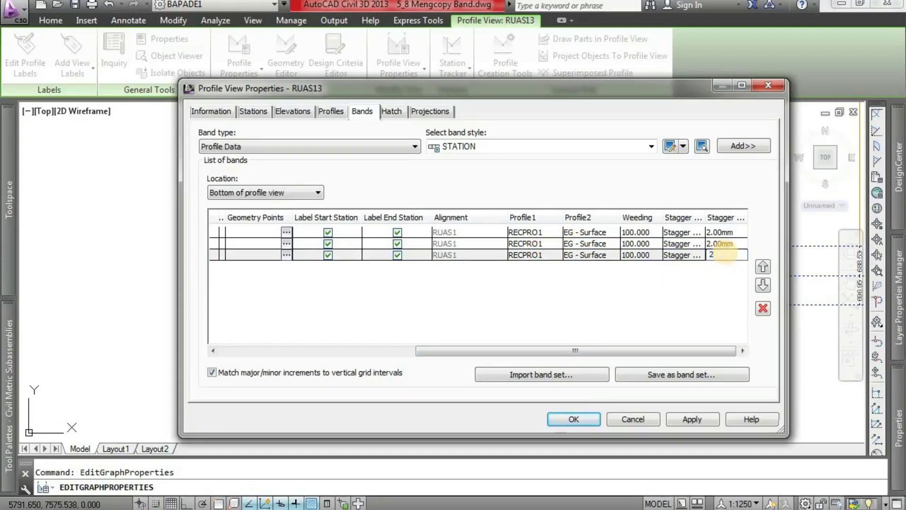
click(692, 419)
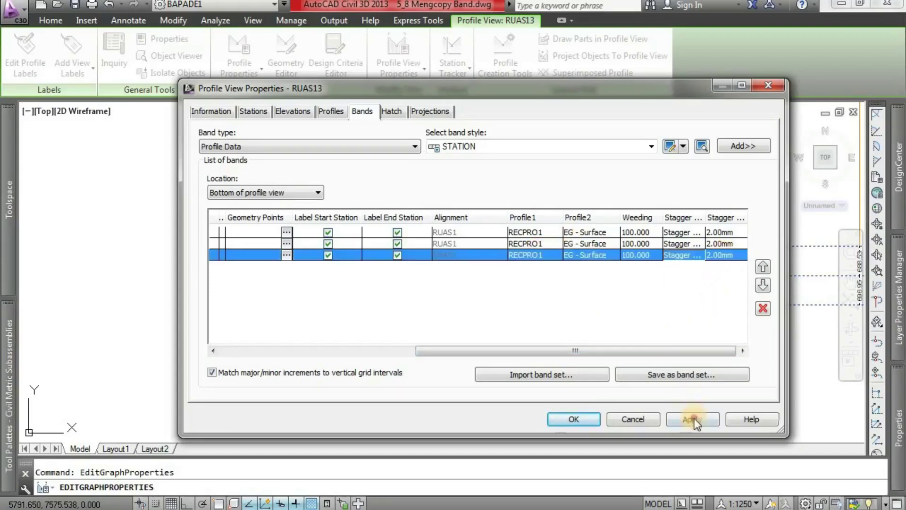
click(576, 420)
key(Escape)
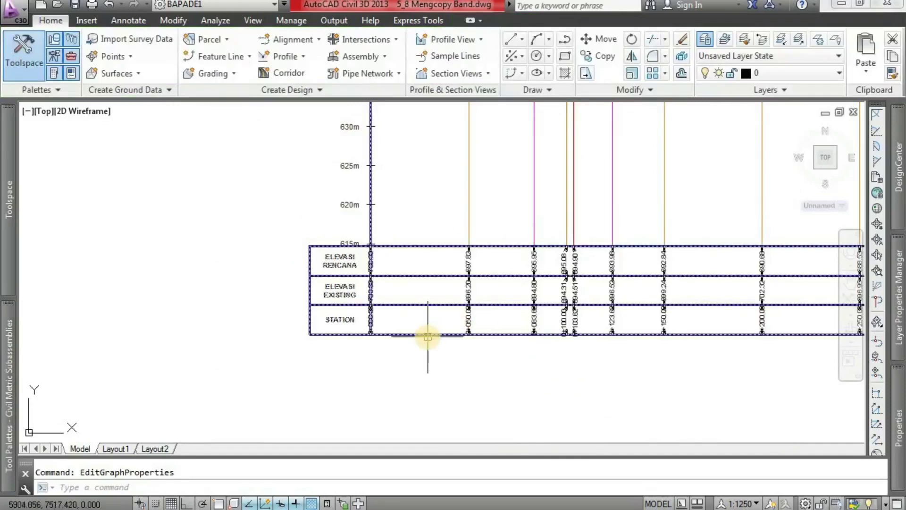
Step: Examine the station and elevation labels in the three bands along the length of the profile view
scroll(472, 326, up, 3)
middle_drag(595, 334, 420, 333)
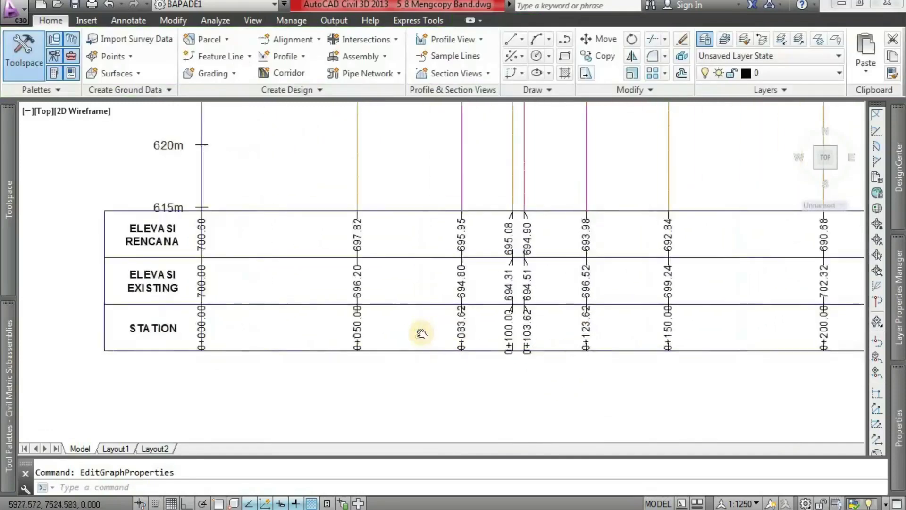
middle_drag(663, 339, 459, 339)
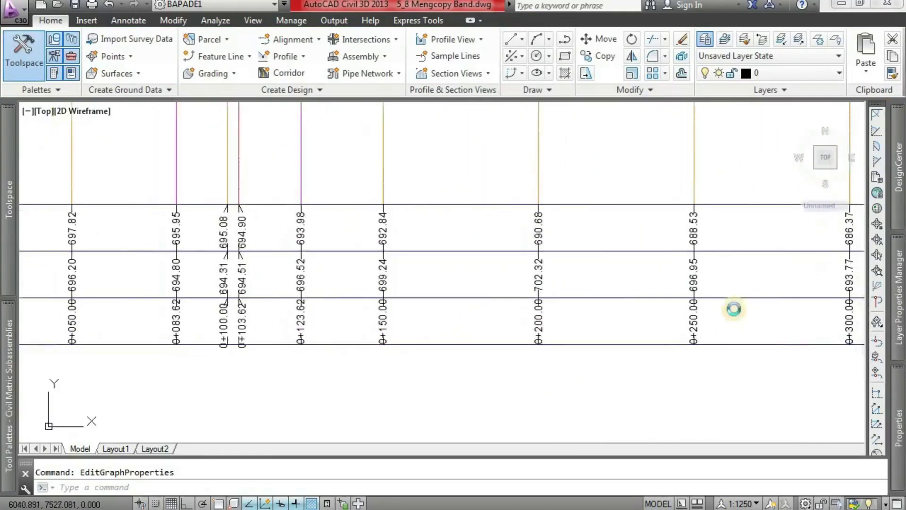
scroll(732, 307, down, 2)
scroll(239, 324, up, 3)
scroll(217, 324, up, 2)
scroll(210, 324, up, 2)
scroll(352, 338, down, 2)
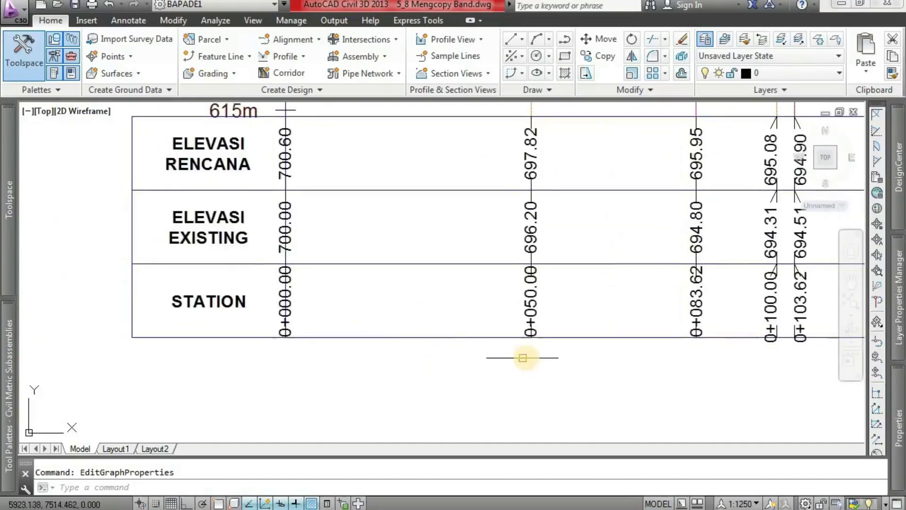
middle_drag(616, 351, 440, 350)
scroll(451, 348, down, 2)
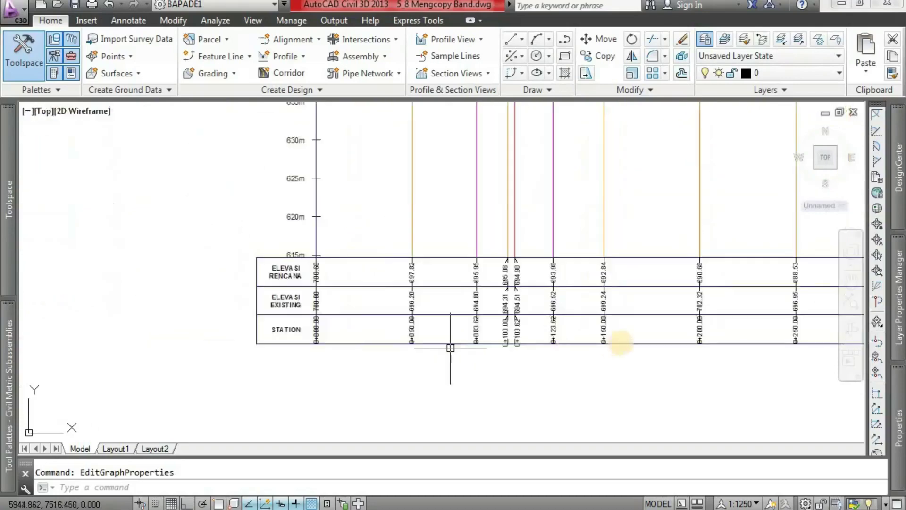
middle_drag(686, 341, 444, 341)
middle_drag(697, 341, 479, 341)
middle_drag(637, 344, 373, 340)
scroll(585, 325, up, 2)
scroll(585, 325, up, 1)
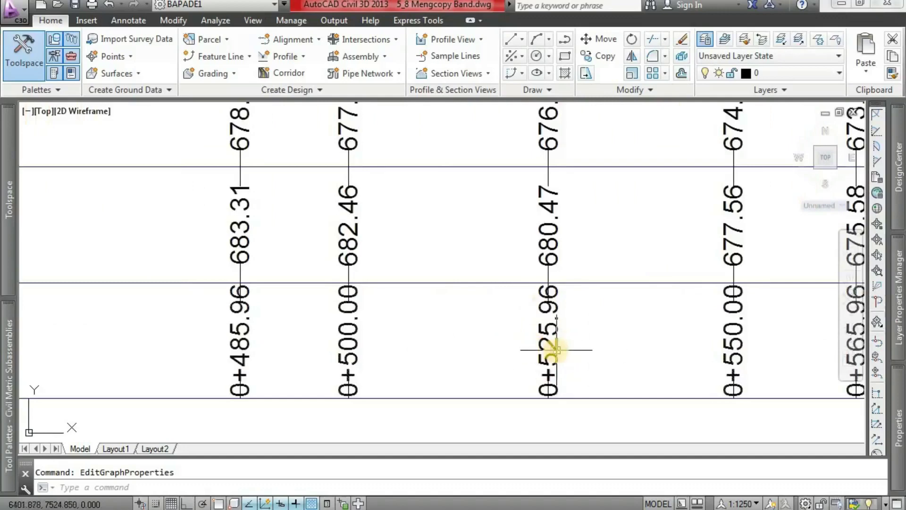
Step: Open the STATION profile data band style for editing from the profile view band styles in the drawing settings
scroll(555, 351, down, 2)
scroll(556, 350, down, 3)
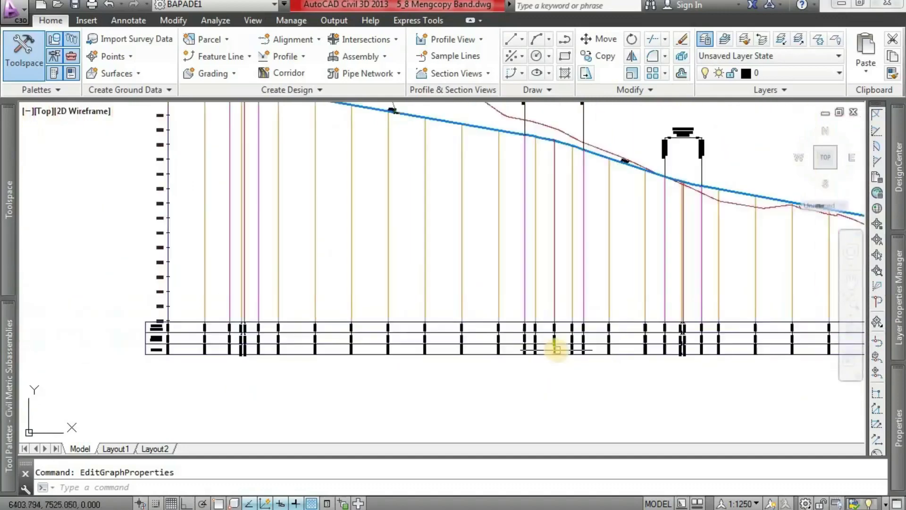
middle_drag(402, 350, 570, 311)
scroll(570, 311, down, 1)
scroll(416, 309, up, 8)
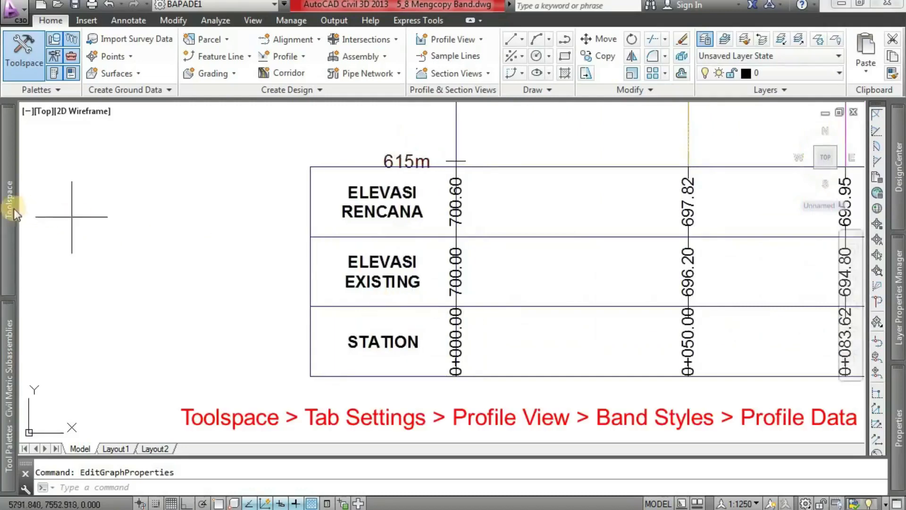
mouse_move(6, 212)
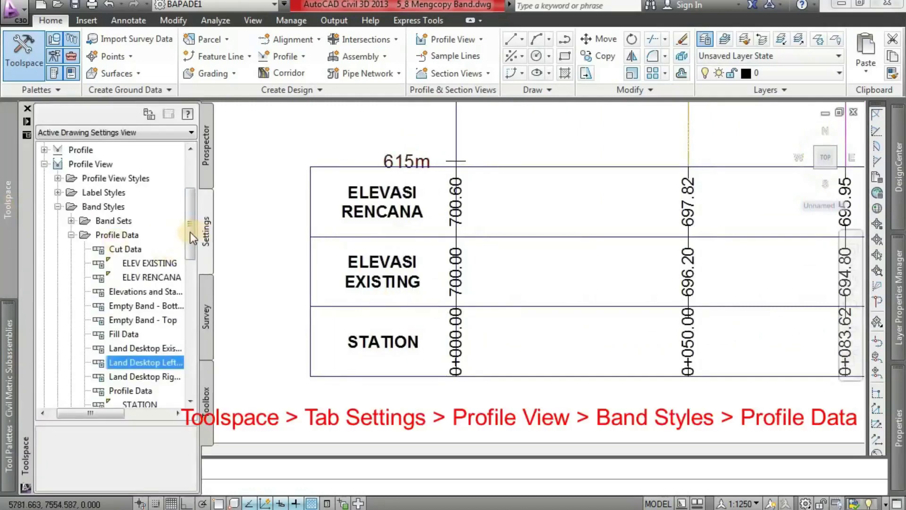
drag(191, 232, 188, 253)
click(152, 333)
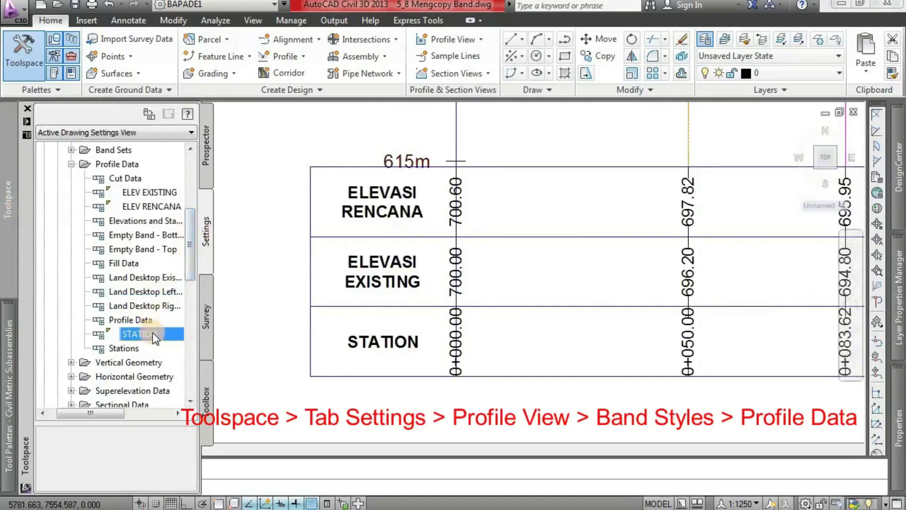
right_click(152, 333)
click(208, 344)
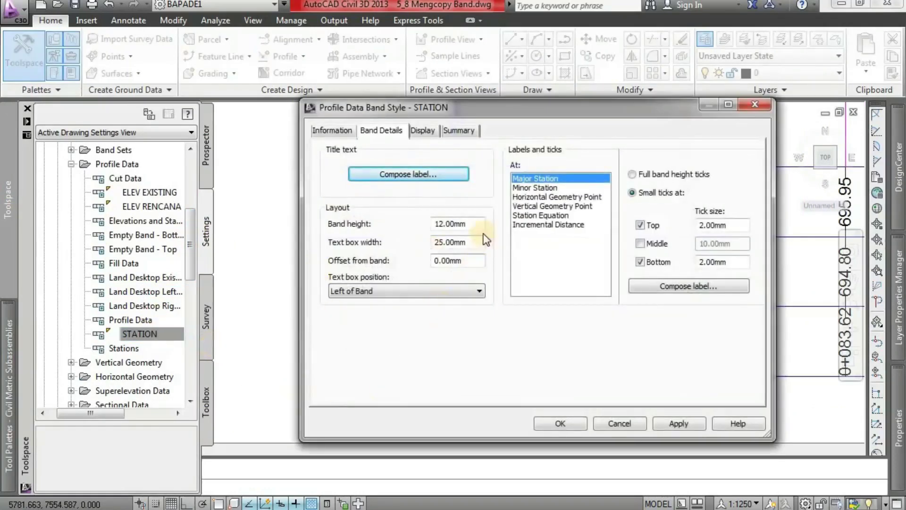
Step: Set the STATION band style's band height to 20 mm, apply it, and check the resized band beneath the profile view
drag(478, 224, 418, 231)
click(675, 422)
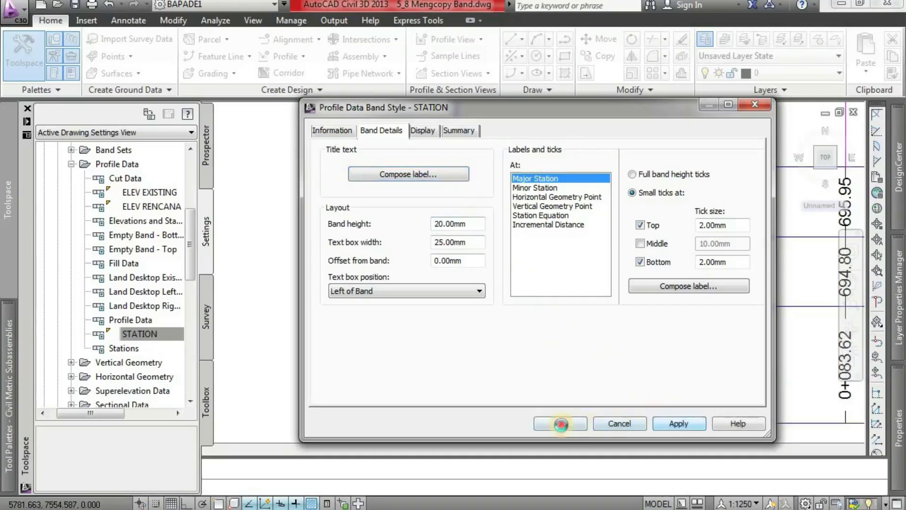
click(561, 424)
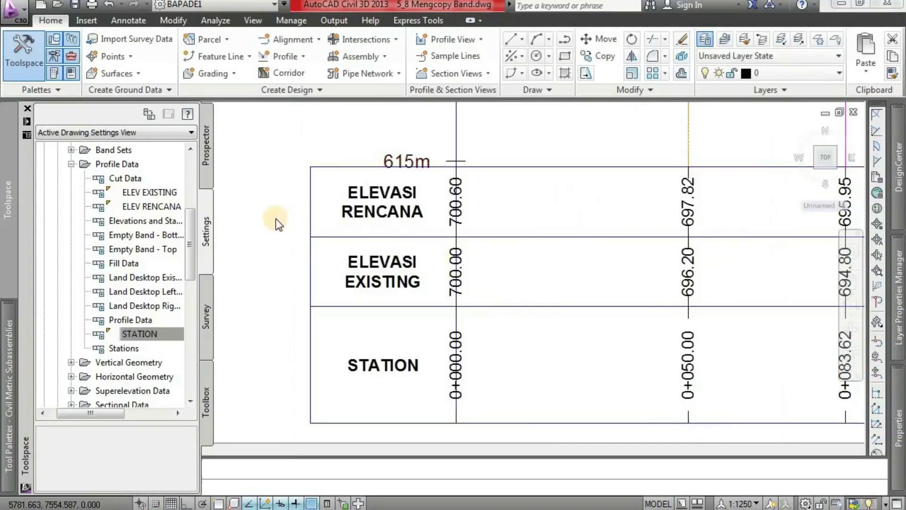
click(280, 195)
scroll(310, 314, down, 6)
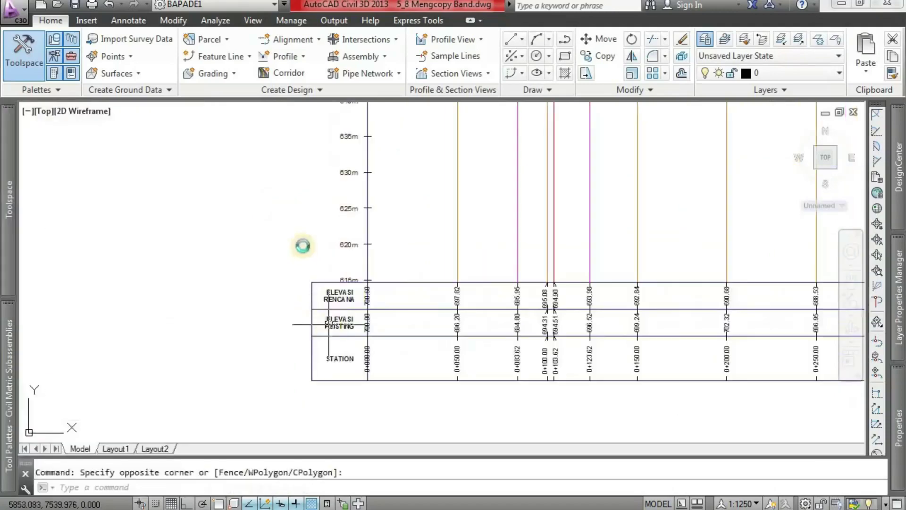
scroll(304, 251, up, 2)
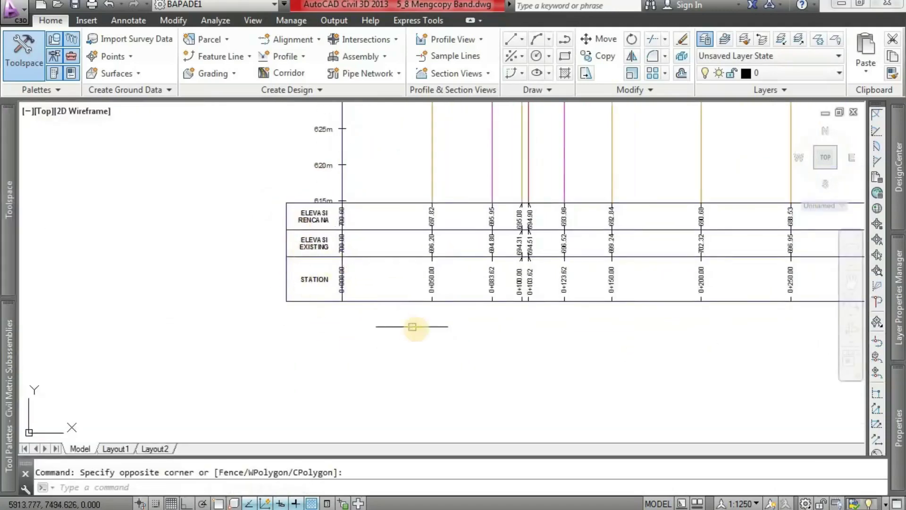